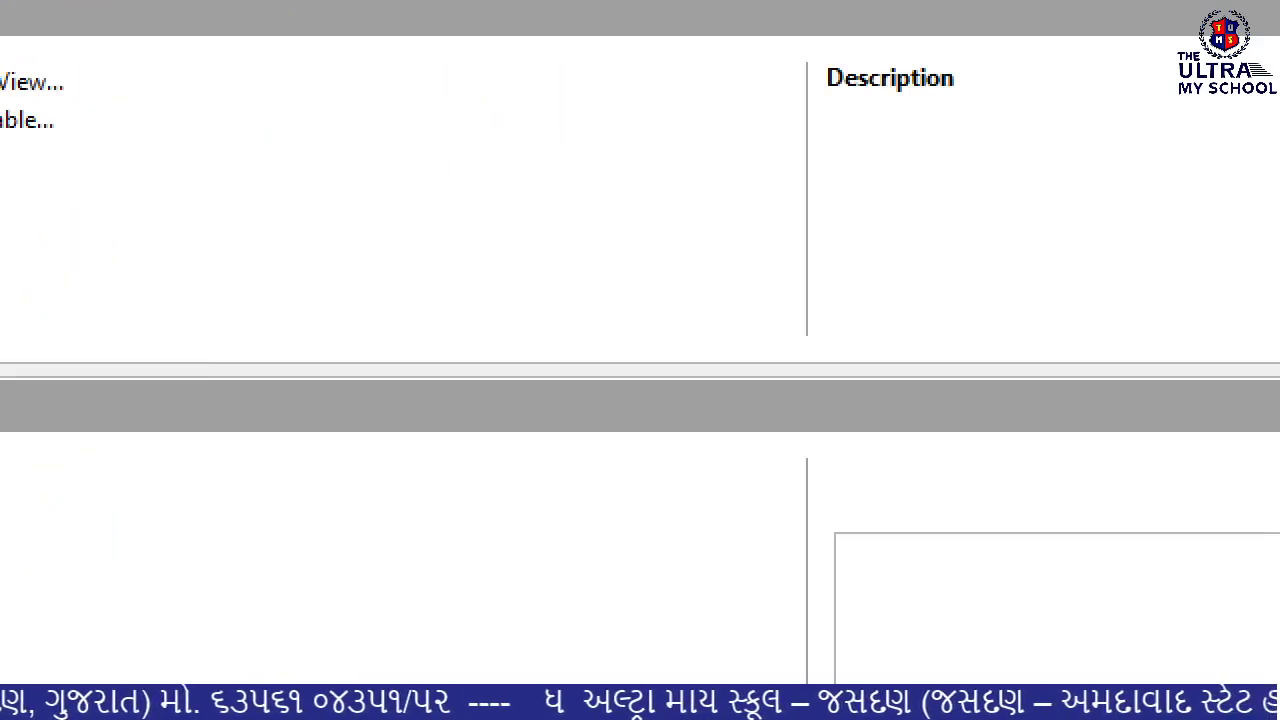
{"action": "left_click", "coordinate": [1240, 484]}
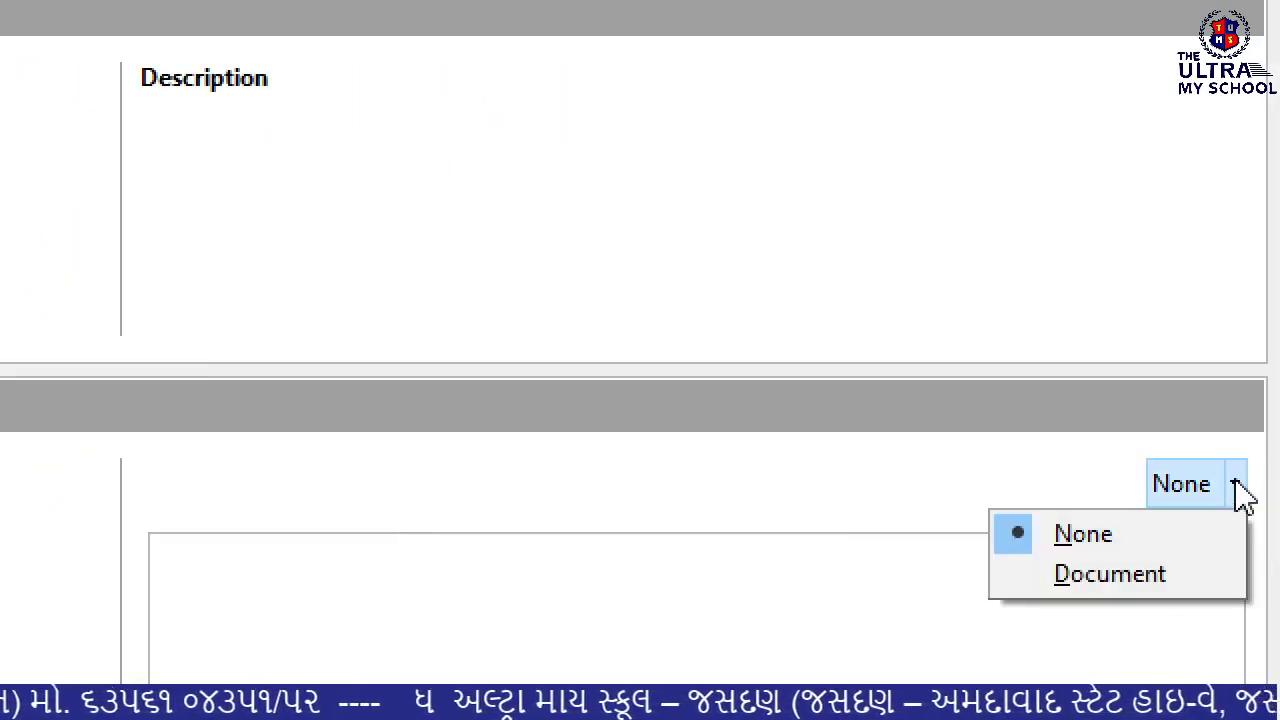
{"action": "left_click", "coordinate": [1137, 600]}
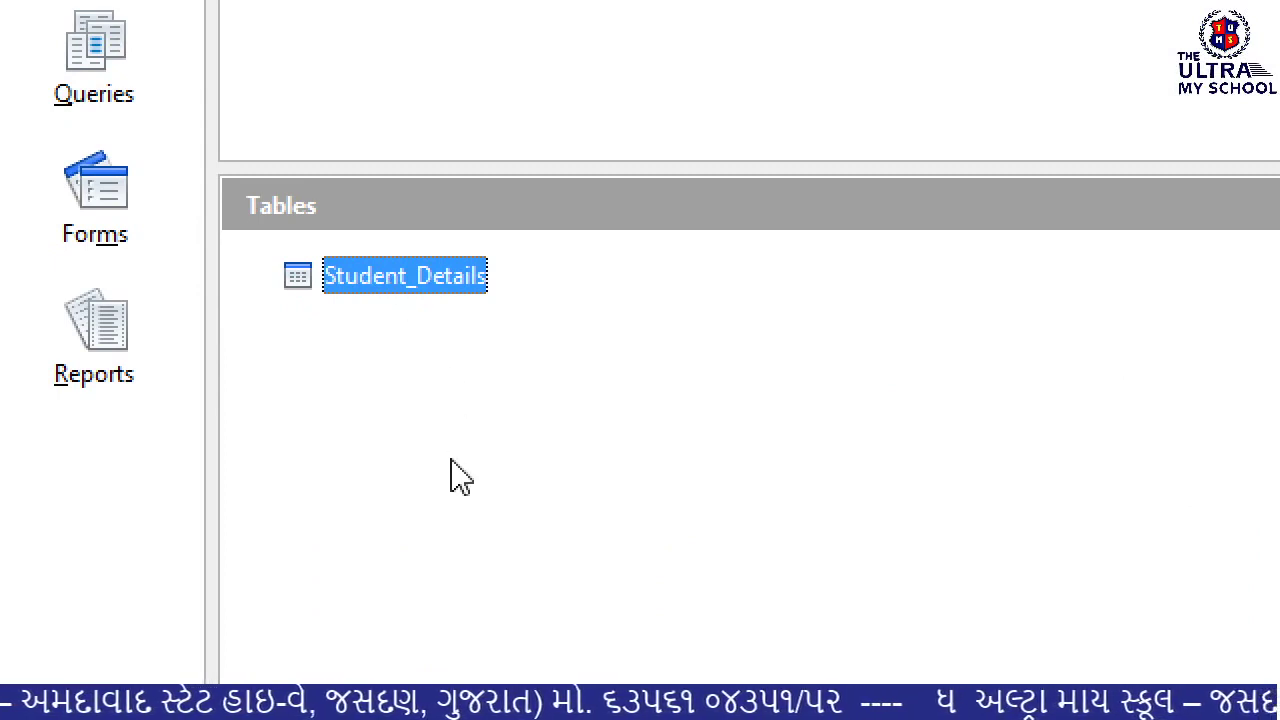
{"action": "right_click", "coordinate": [408, 297]}
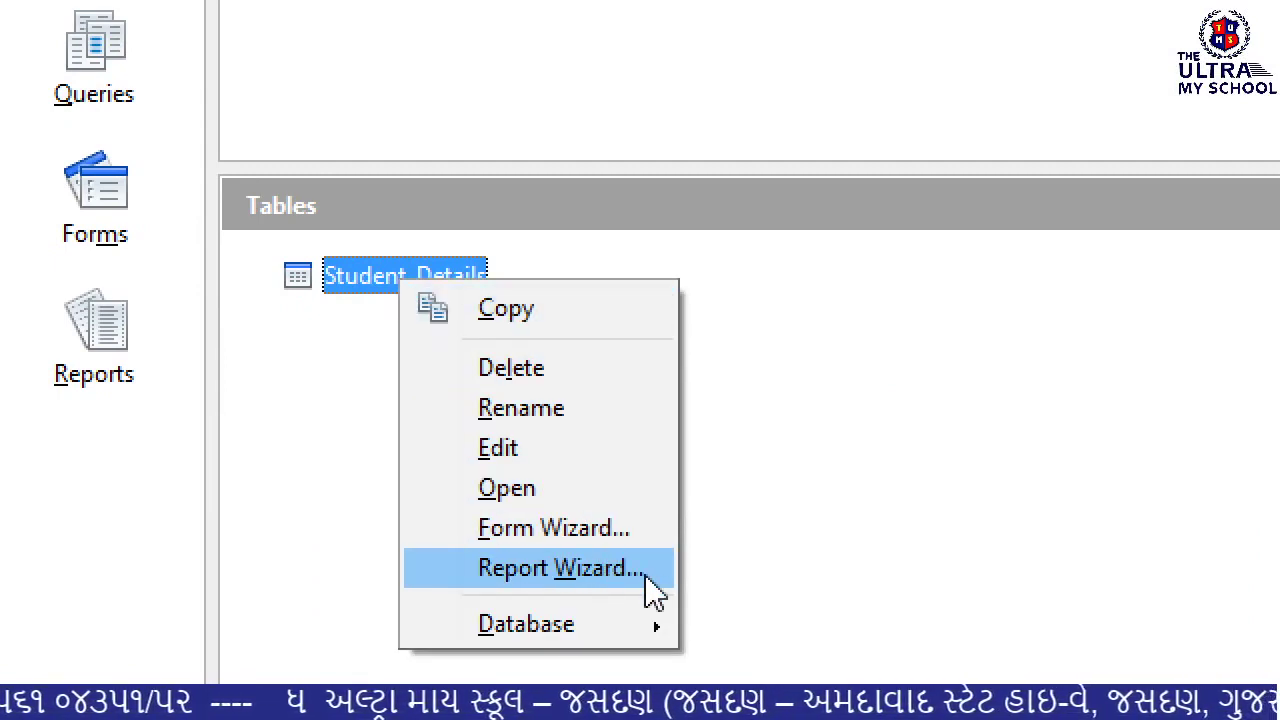
{"action": "left_click", "coordinate": [802, 350]}
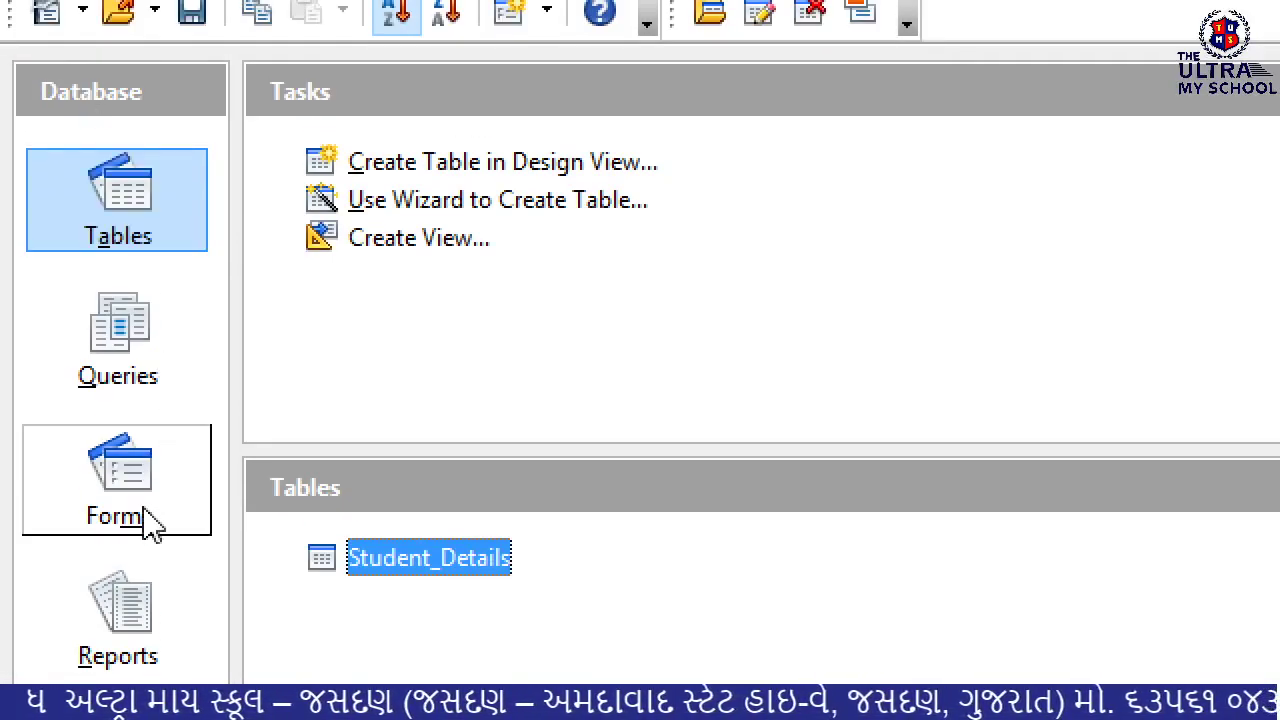
{"action": "left_click", "coordinate": [137, 518]}
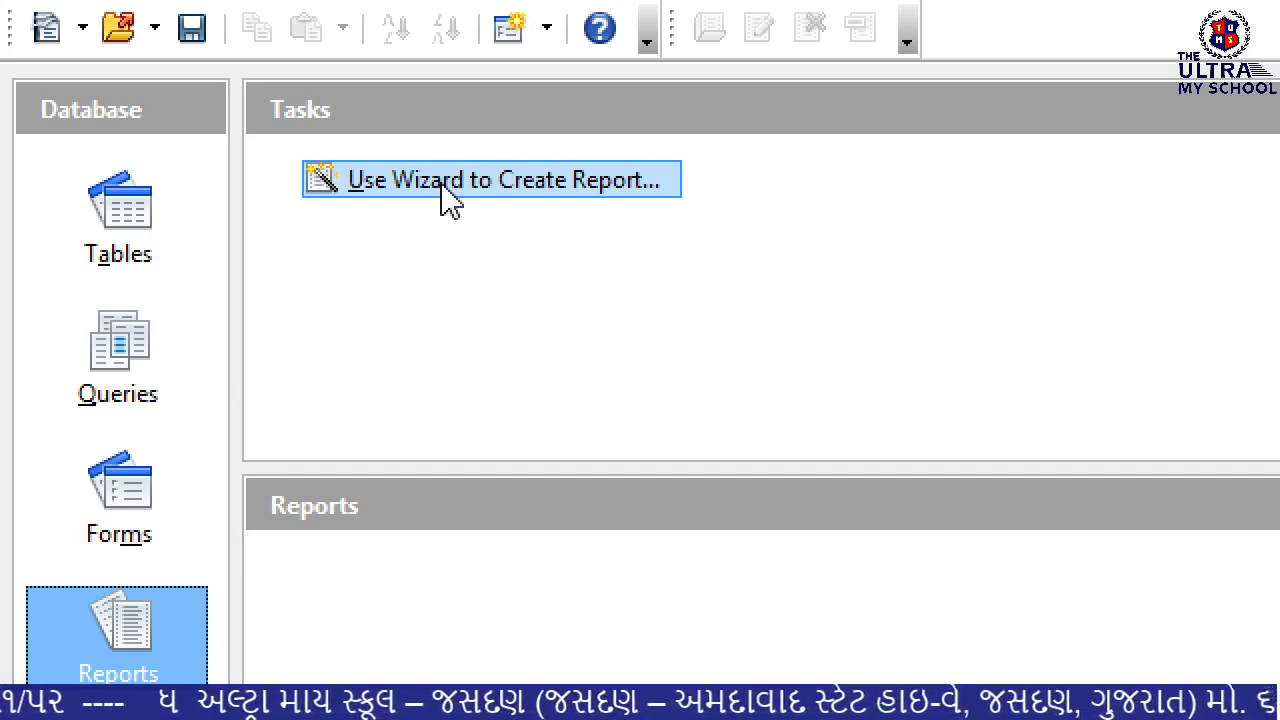
- Start the Report Wizard for the Student_Details table
{"action": "left_click", "coordinate": [157, 238]}
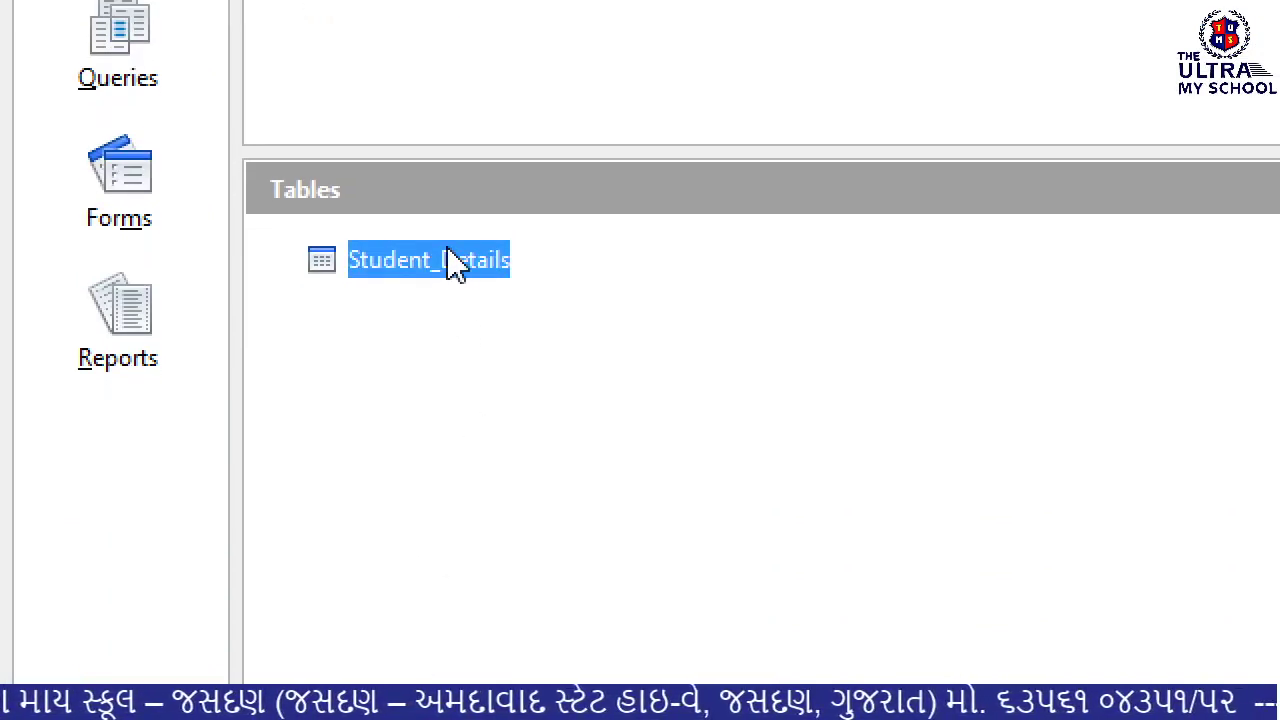
{"action": "right_click", "coordinate": [462, 272]}
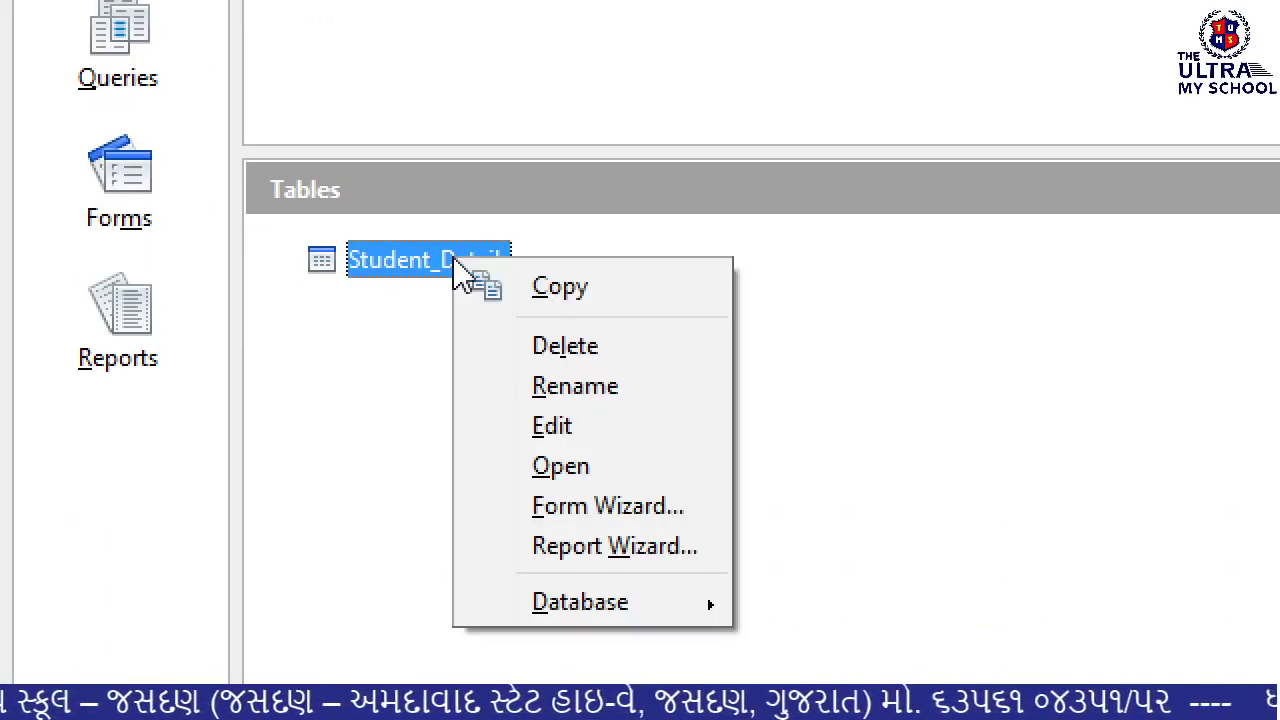
{"action": "left_click", "coordinate": [650, 556]}
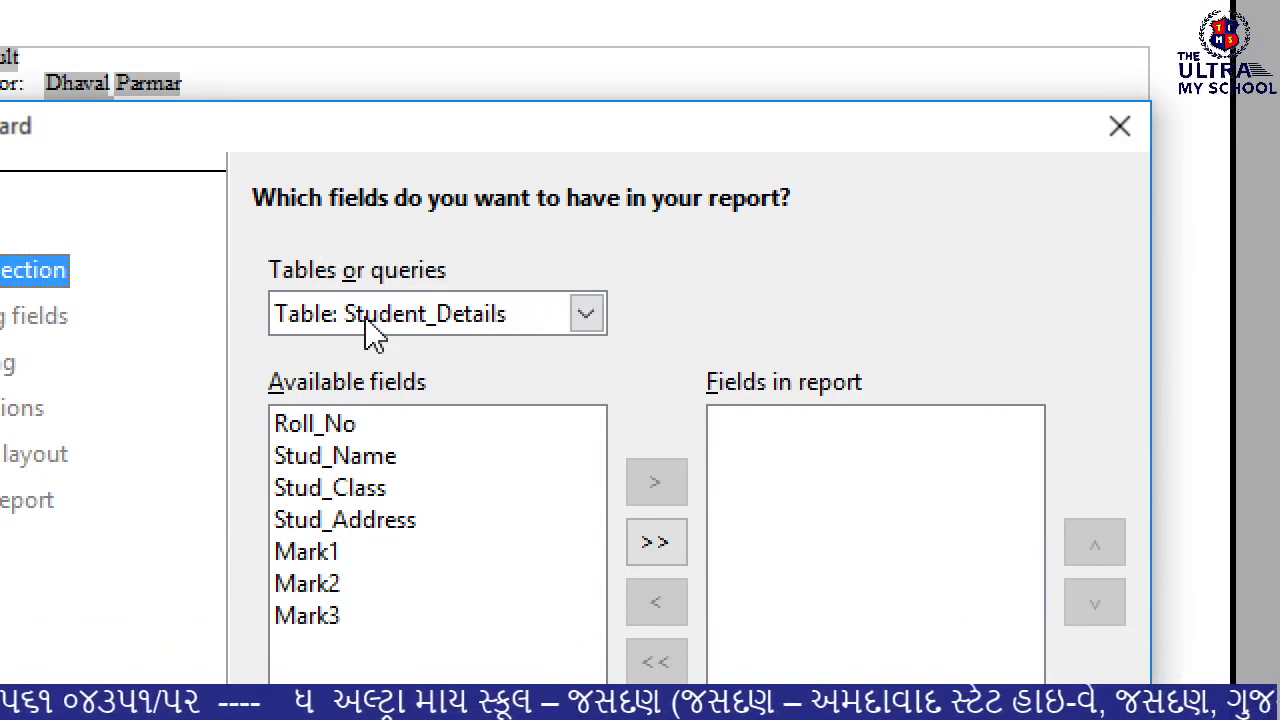
- Include all fields of the Student_Details table in the report and continue to field labeling
{"action": "left_click", "coordinate": [583, 318]}
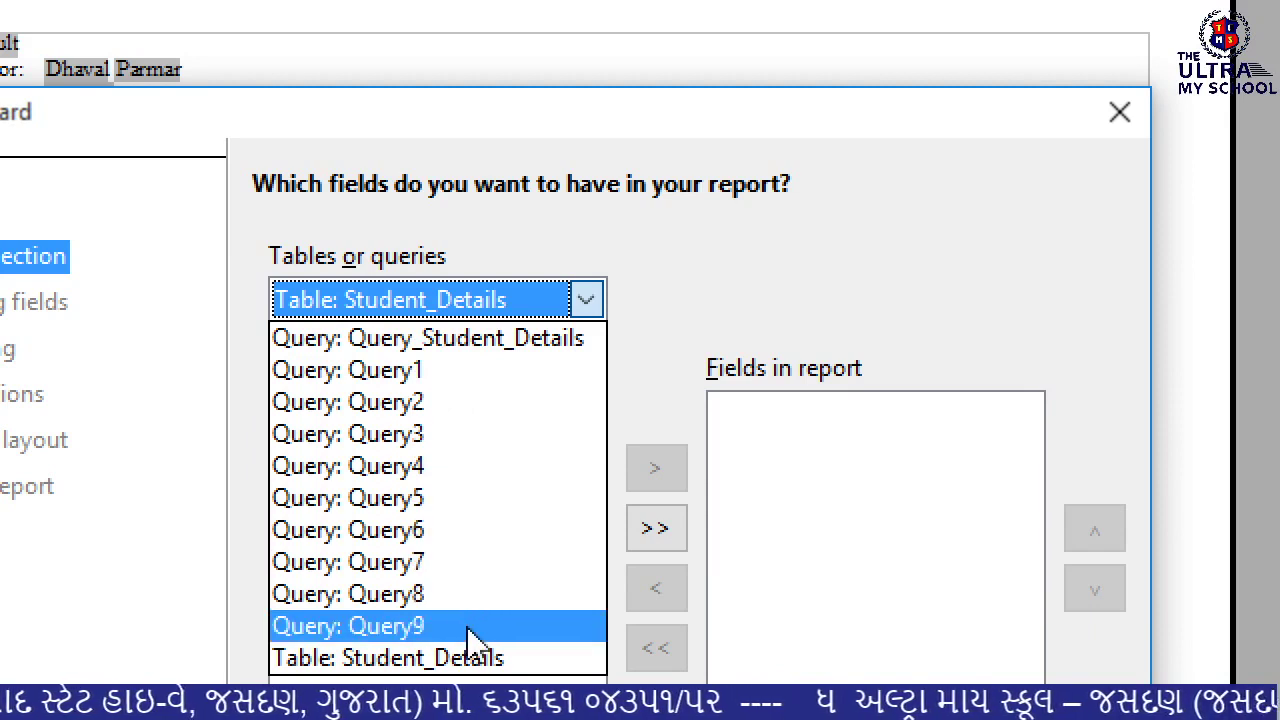
{"action": "left_click", "coordinate": [676, 268]}
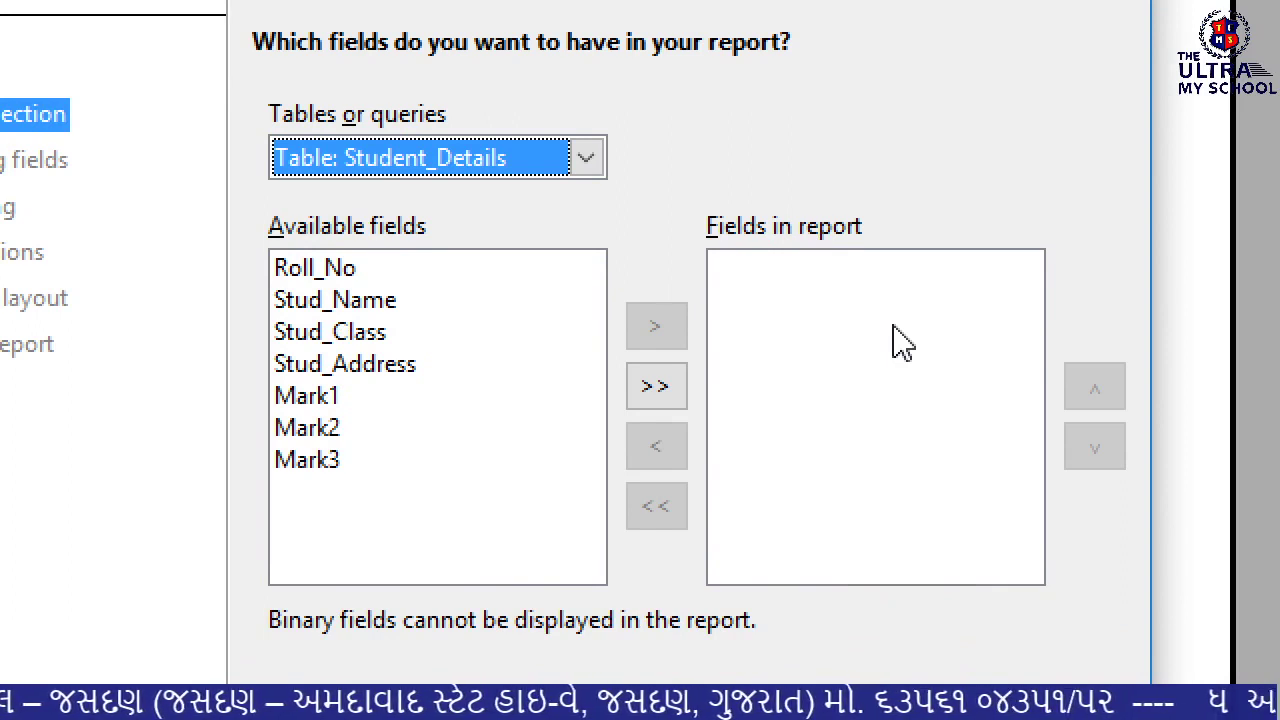
{"action": "left_click", "coordinate": [334, 272]}
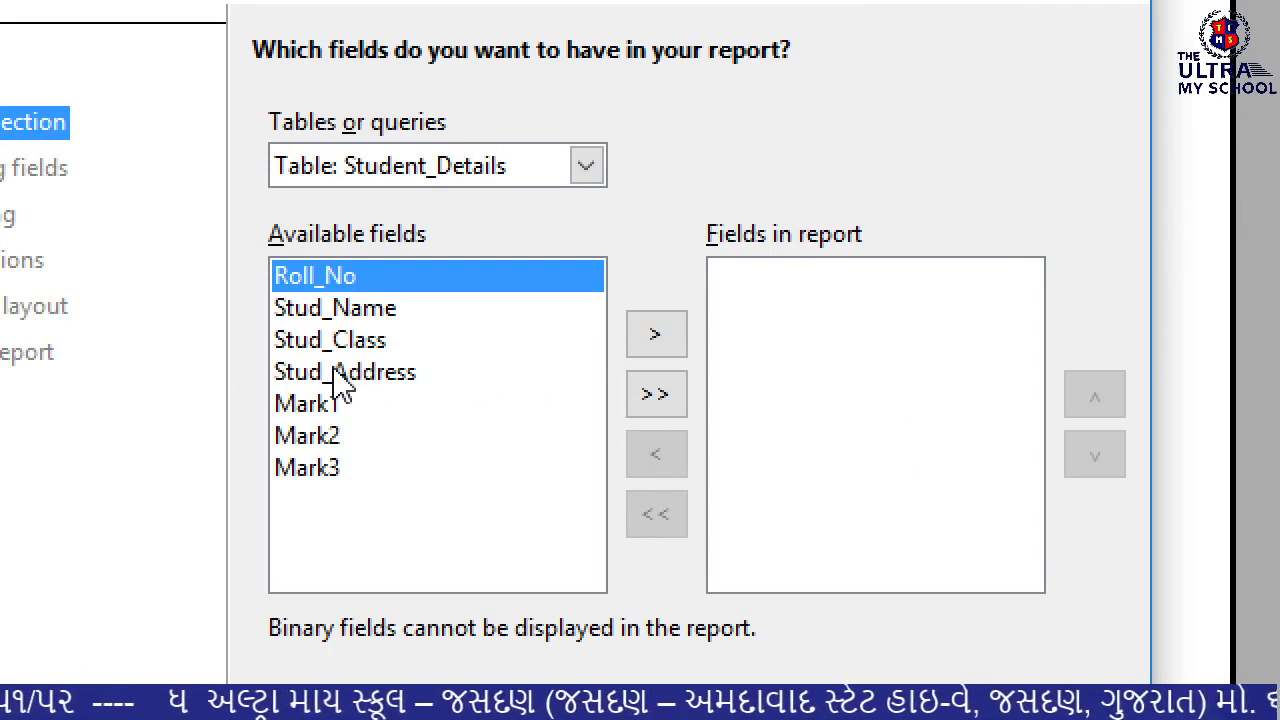
{"action": "left_click", "coordinate": [657, 395]}
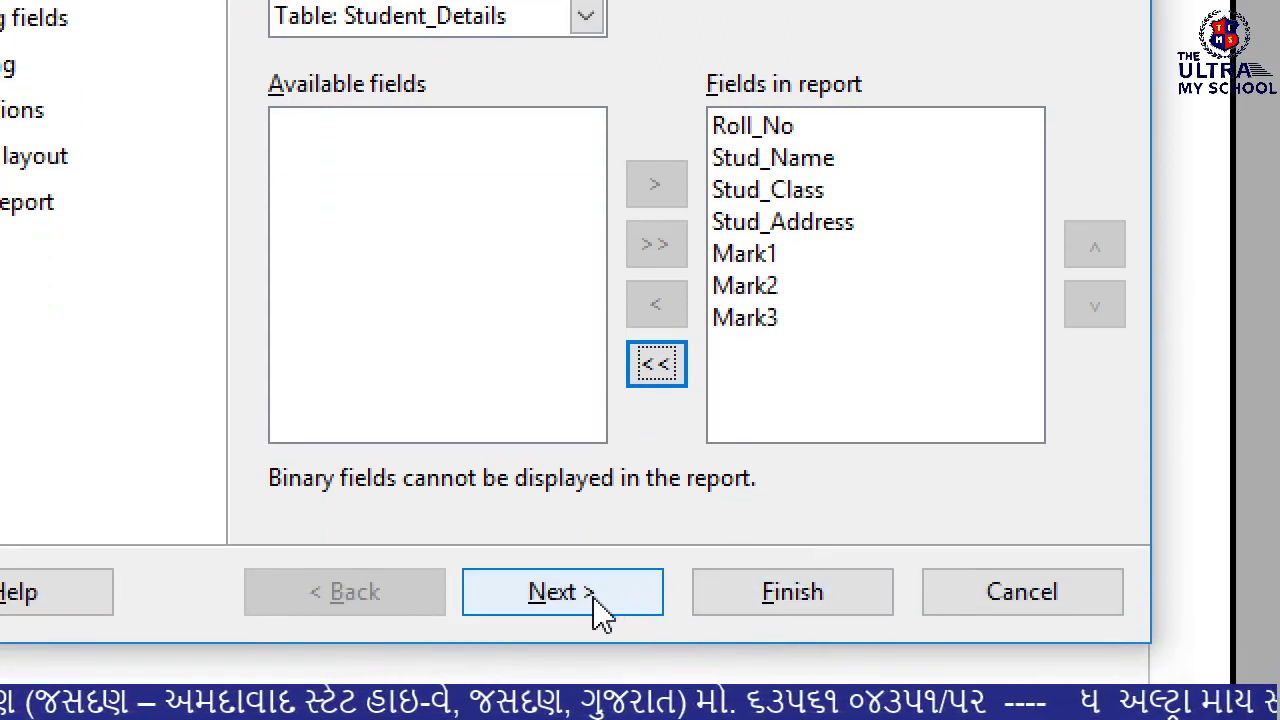
{"action": "left_click", "coordinate": [592, 597]}
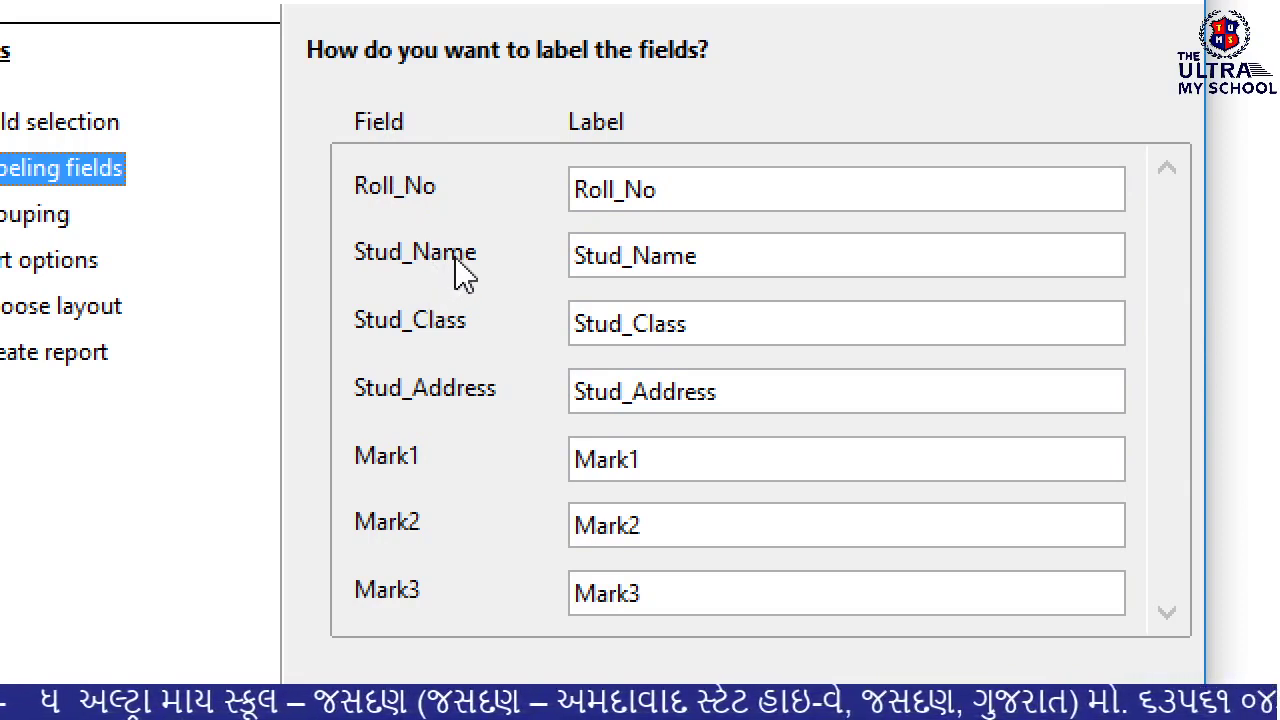
- Set the report label of the Roll_No field to "Roll Number"
{"action": "left_click", "coordinate": [669, 193]}
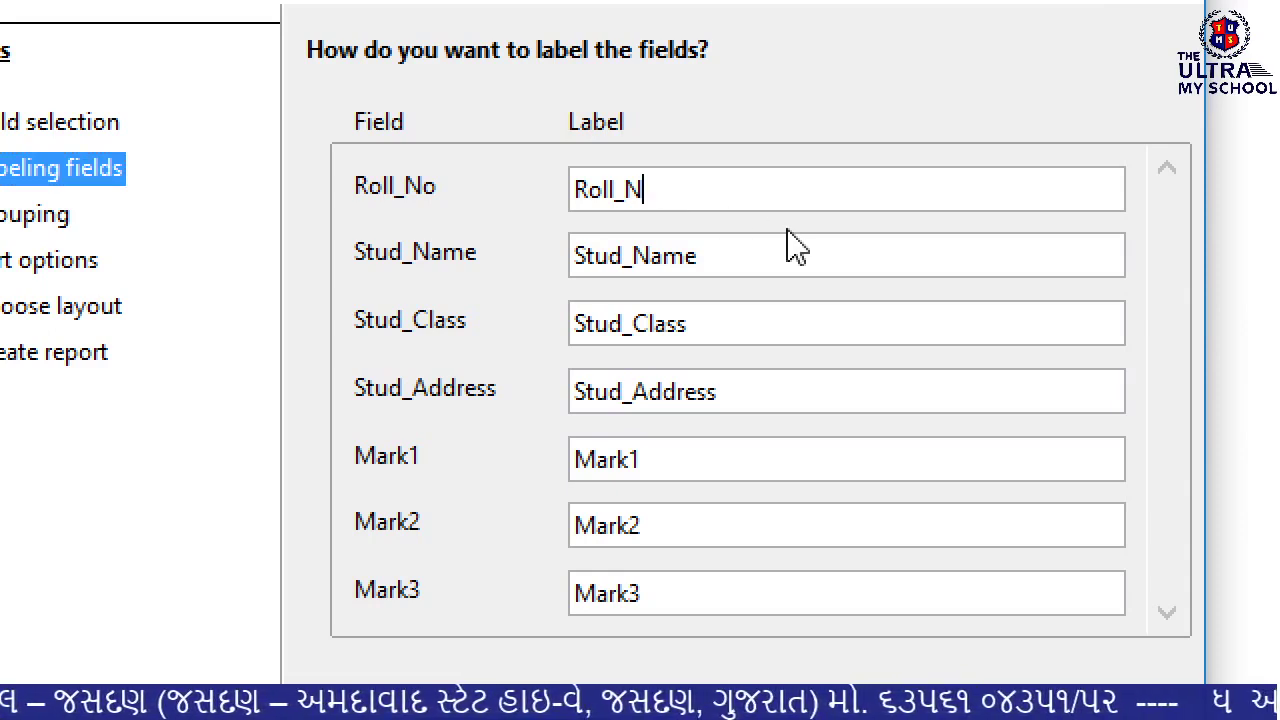
{"action": "key", "text": "BackSpace"}
{"action": "key", "text": "BackSpace"}
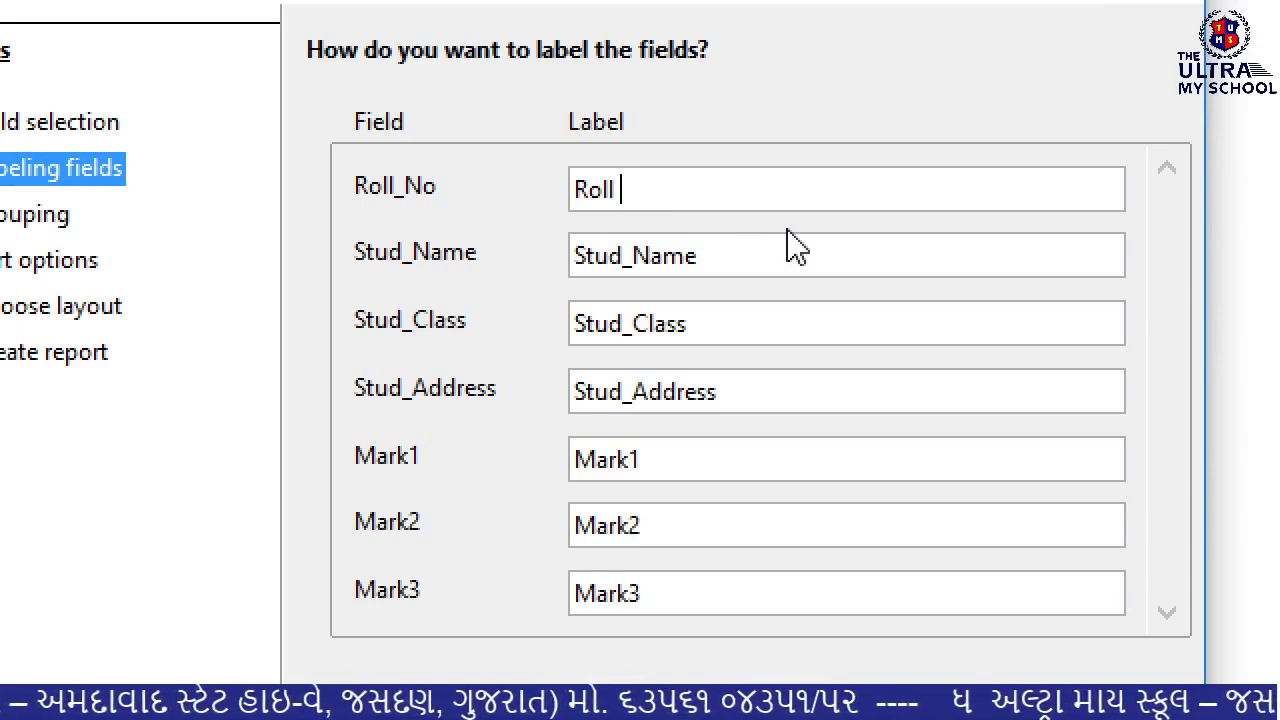
{"action": "type", "text": "Numb"}
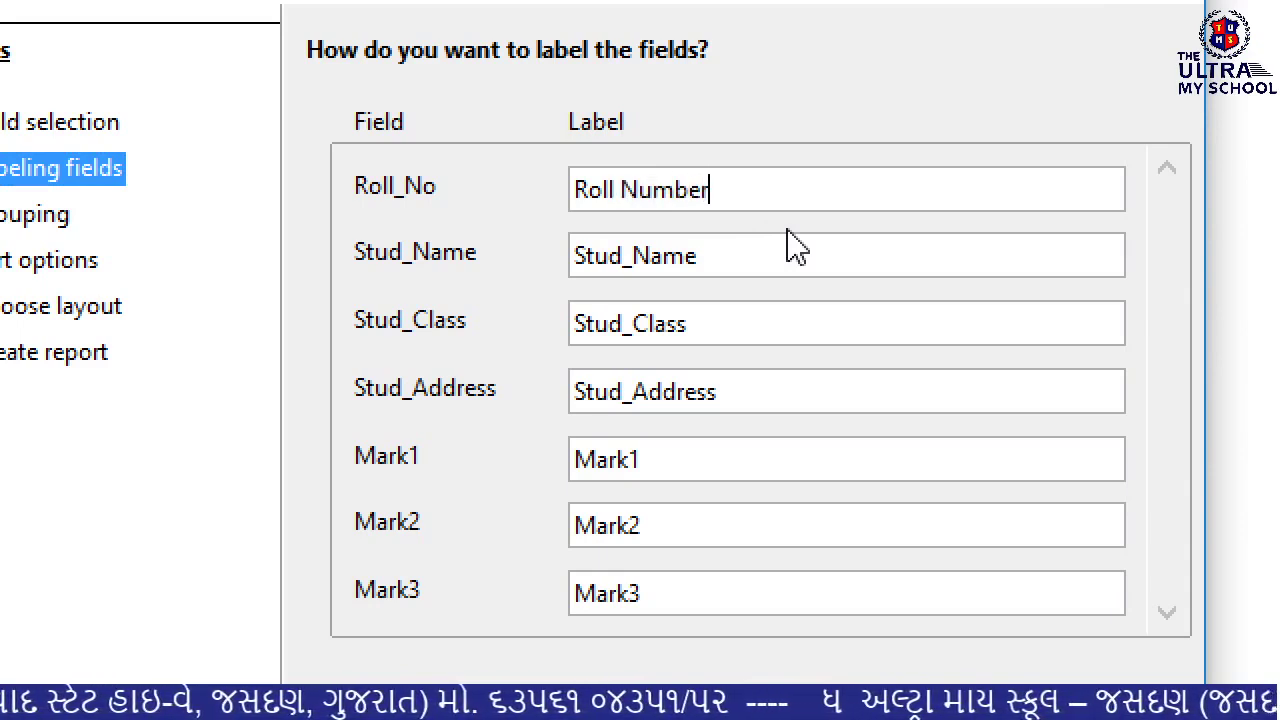
{"action": "type", "text": "er"}
- Set the report label of the Stud_Name field to "Student Name"
{"action": "left_click", "coordinate": [695, 245]}
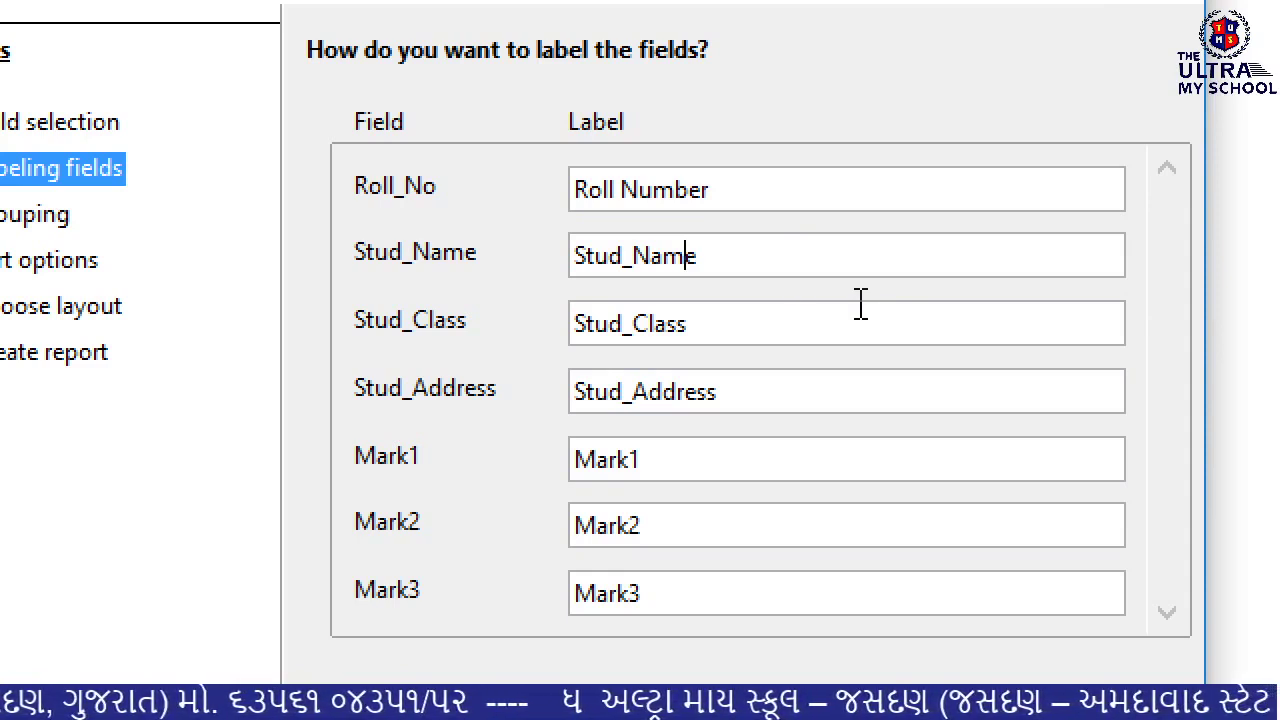
{"action": "key", "text": "BackSpace"}
{"action": "key", "text": "BackSpace"}
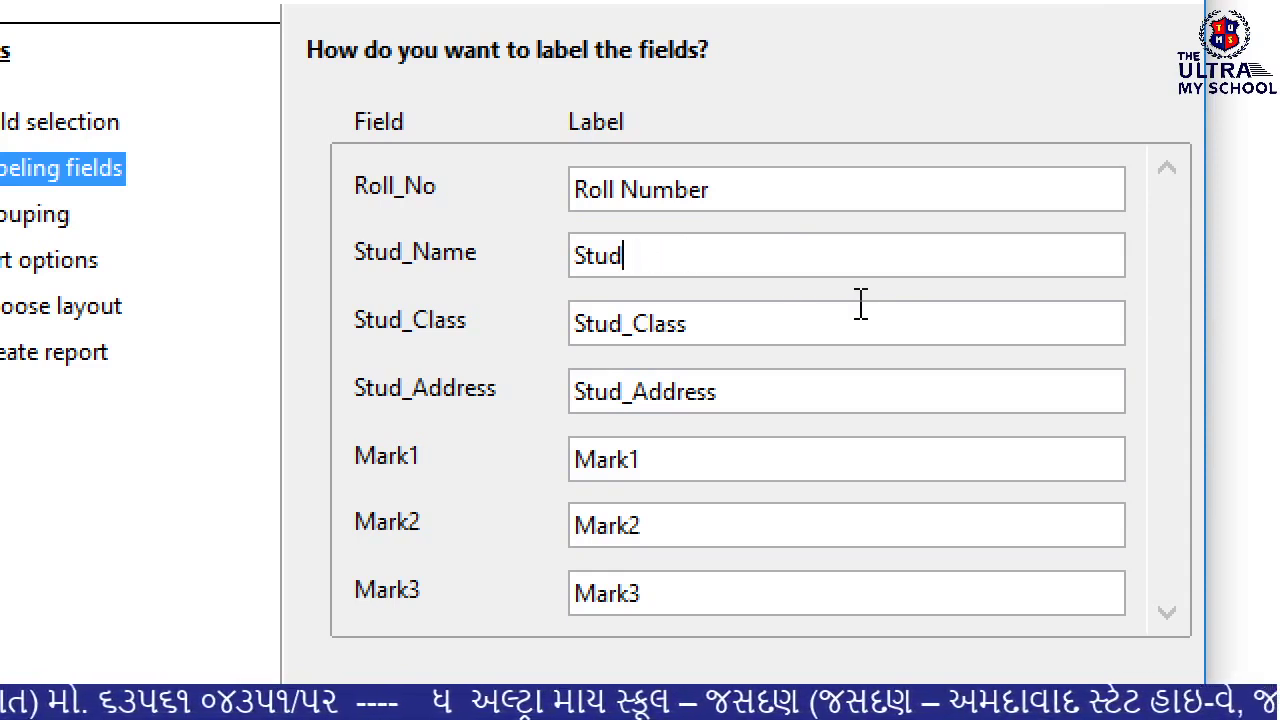
{"action": "type", "text": "e"}
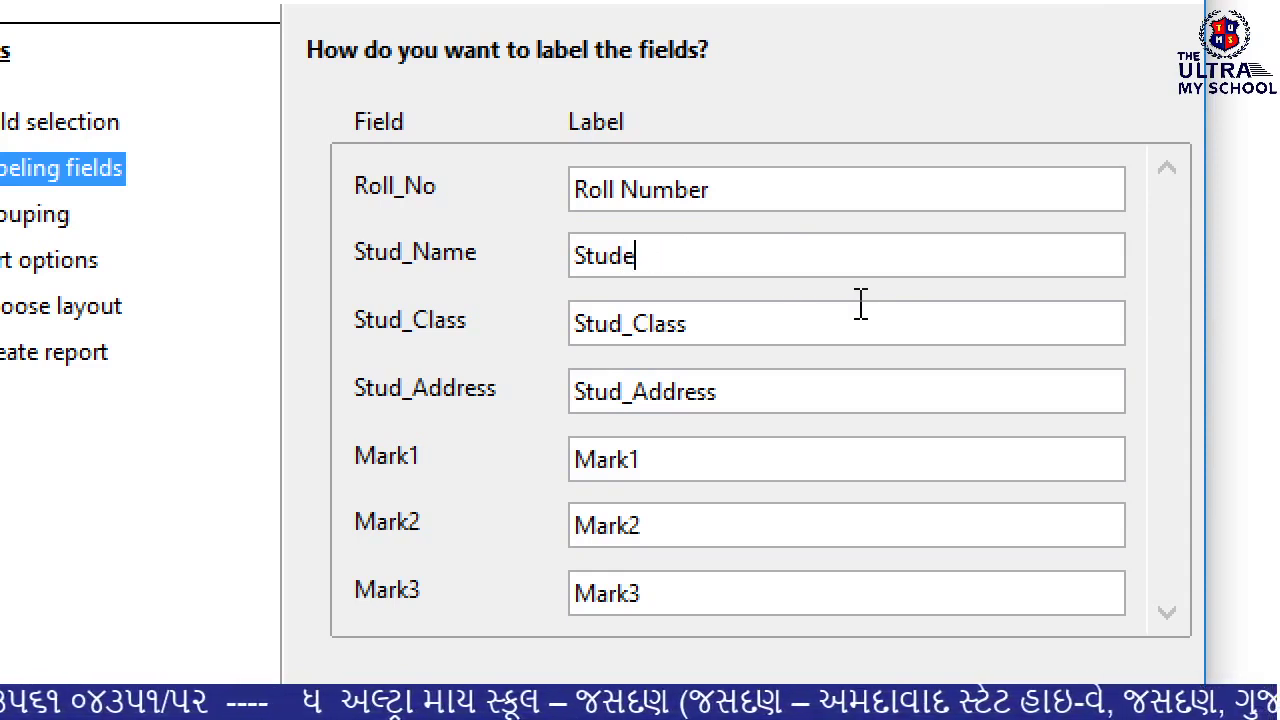
{"action": "type", "text": "nt Name"}
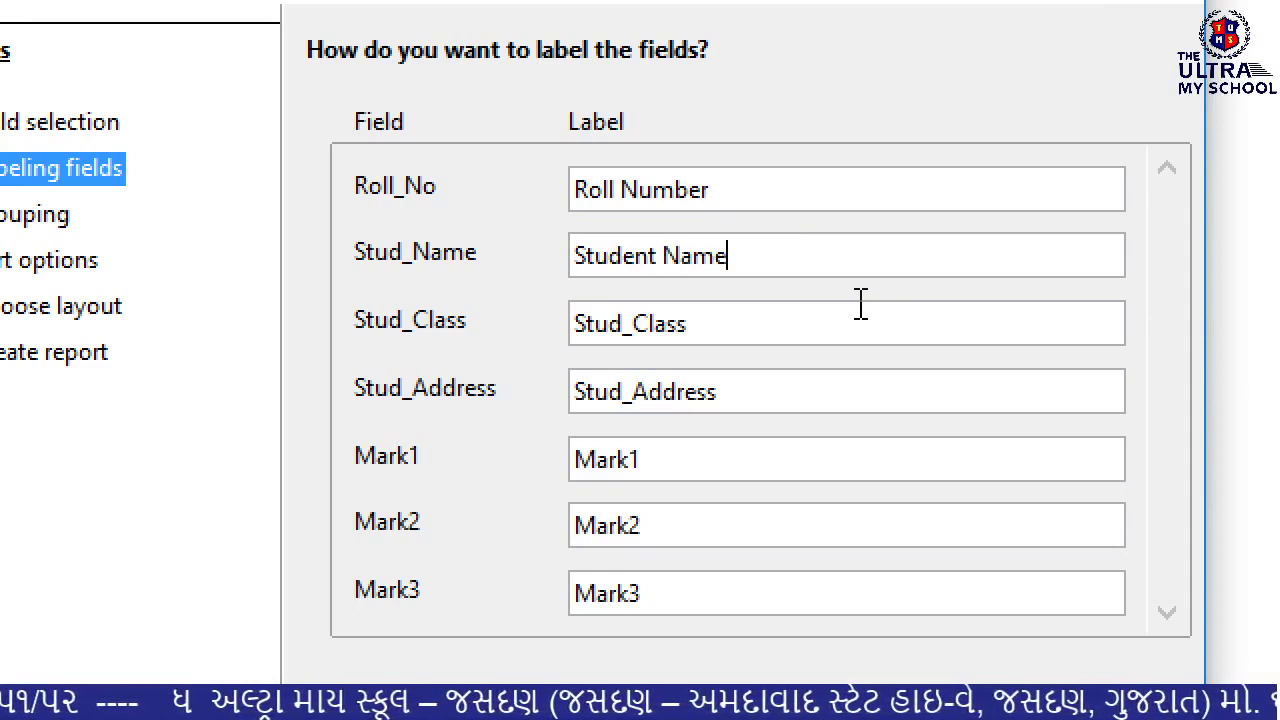
- Set the report label of the Stud_Class field to "Student Class"
{"action": "left_click", "coordinate": [695, 325]}
{"action": "key", "text": "BackSpace"}
{"action": "key", "text": "BackSpace"}
{"action": "key", "text": "BackSpace"}
{"action": "key", "text": "BackSpace"}
{"action": "key", "text": "BackSpace"}
{"action": "key", "text": "BackSpace"}
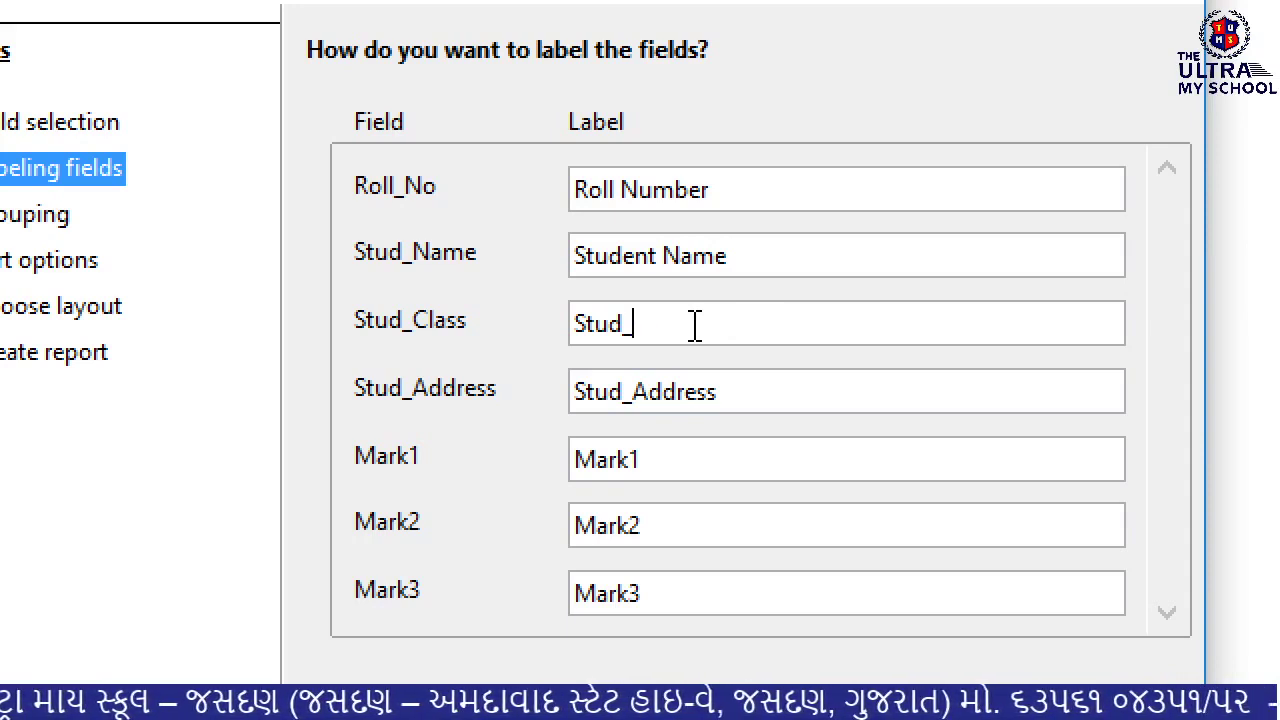
{"action": "type", "text": "ent Class"}
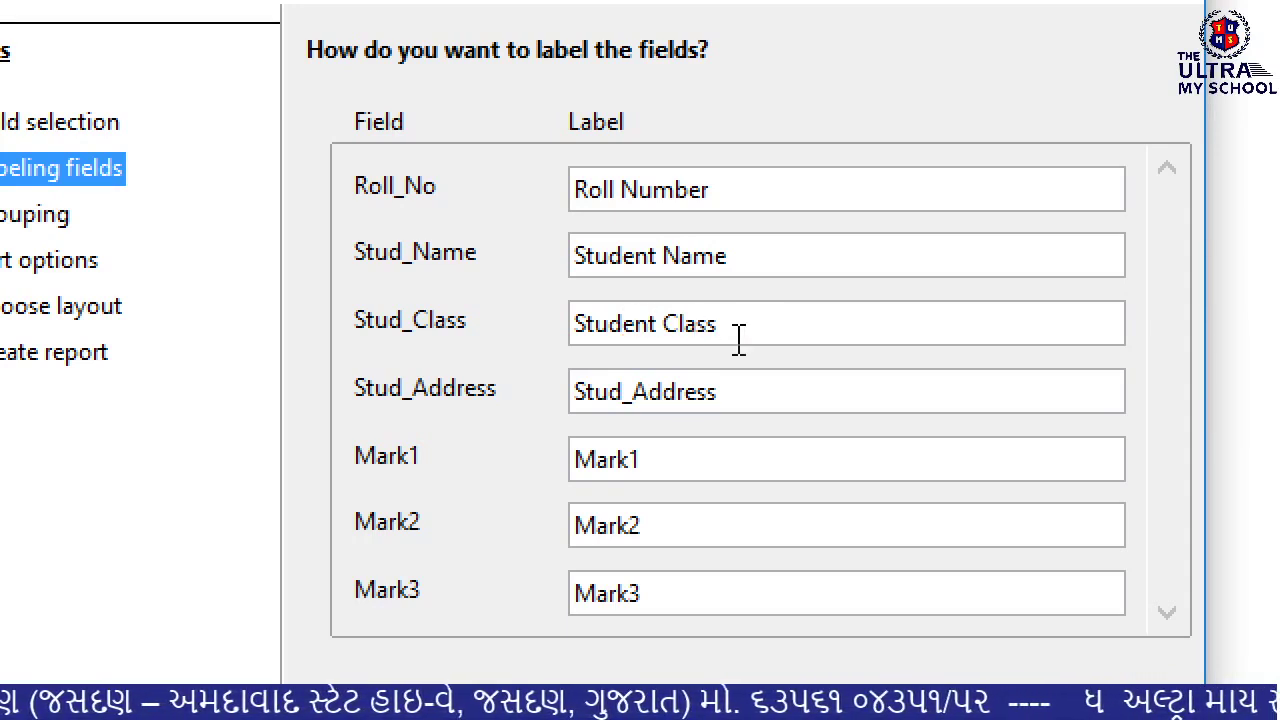
- Set the report label of the Stud_Address field to "Student Address"
{"action": "left_click", "coordinate": [751, 393]}
{"action": "key", "text": "BackSpace"}
{"action": "key", "text": "BackSpace"}
{"action": "key", "text": "BackSpace"}
{"action": "key", "text": "BackSpace"}
{"action": "key", "text": "BackSpace"}
{"action": "key", "text": "BackSpace"}
{"action": "key", "text": "BackSpace"}
{"action": "key", "text": "BackSpace"}
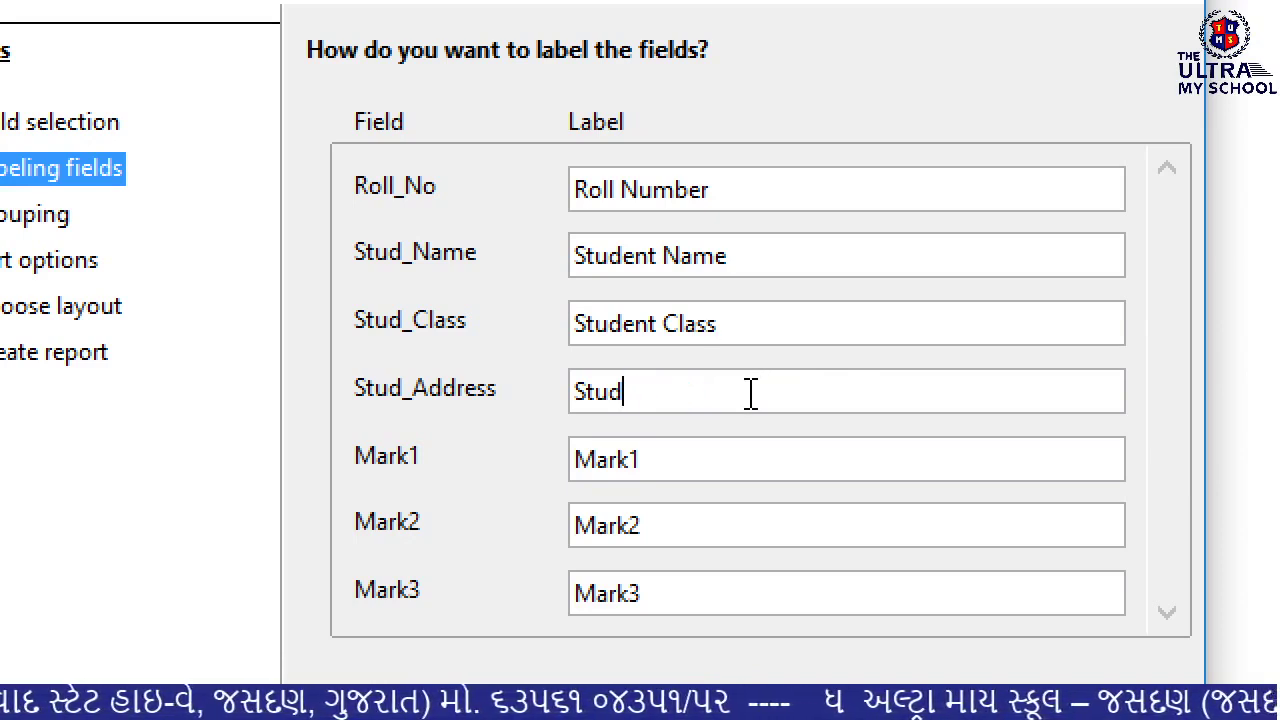
{"action": "type", "text": "ent "}
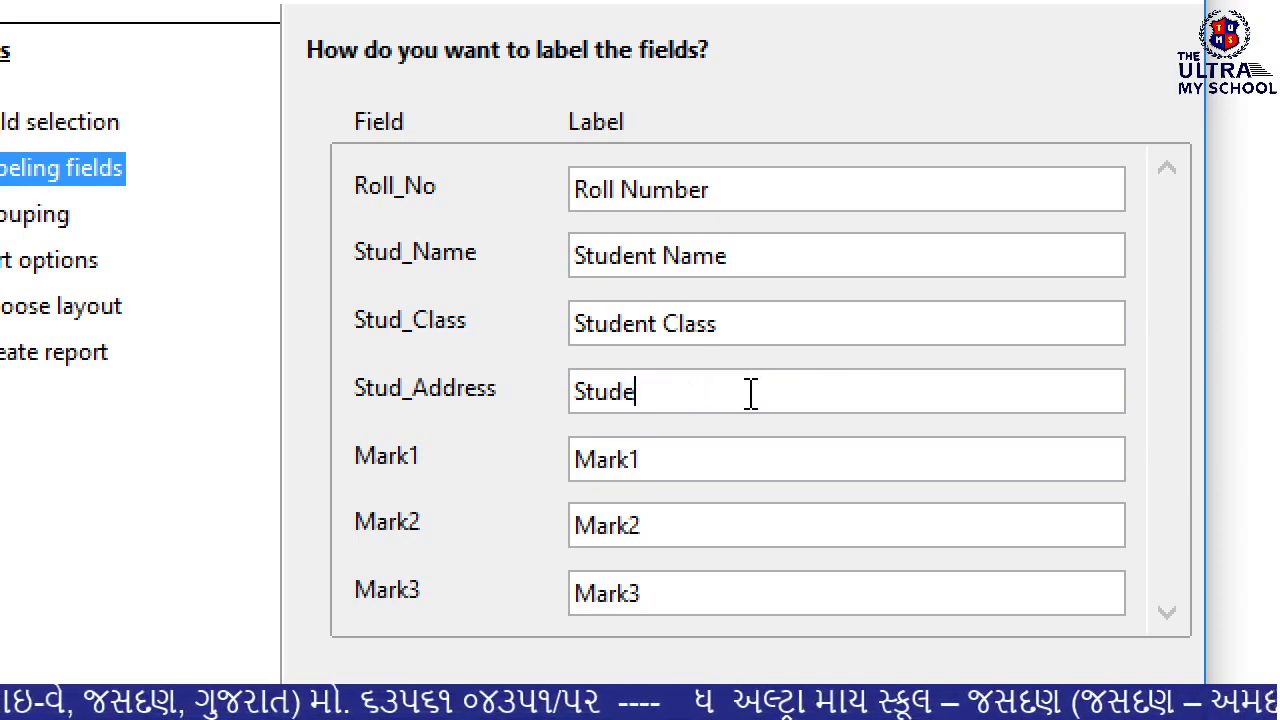
{"action": "type", "text": "Address"}
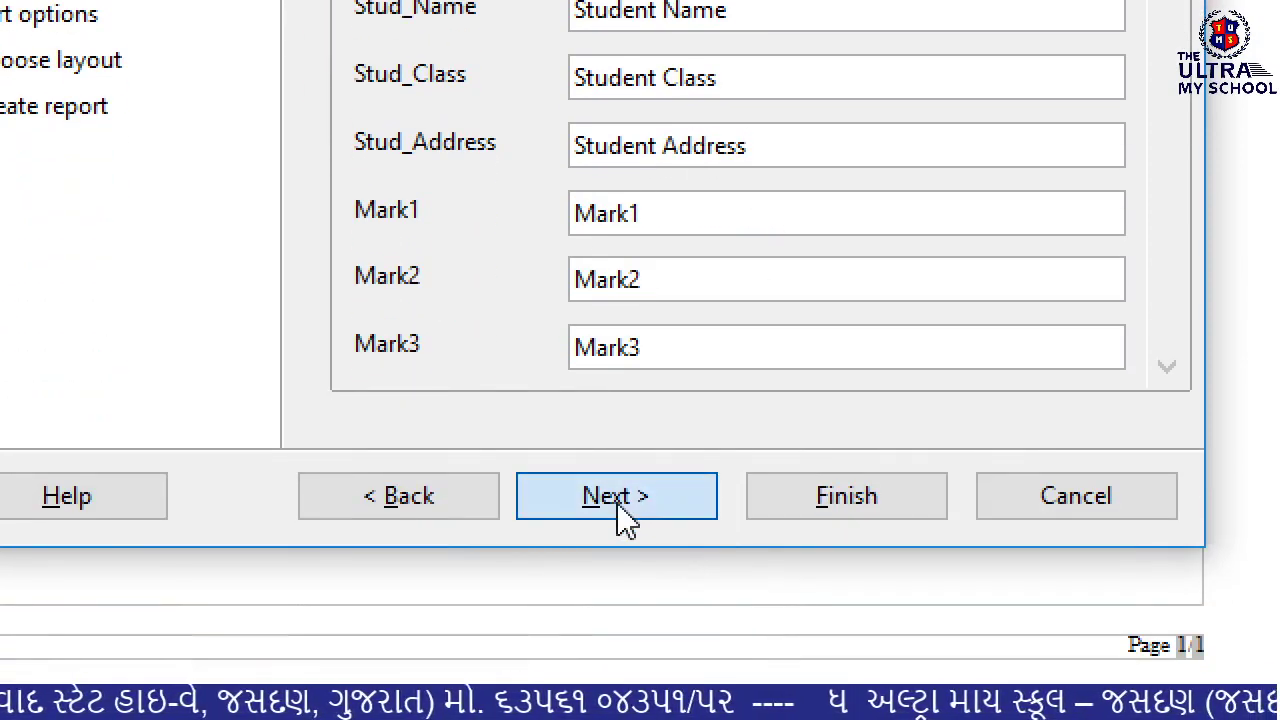
- Accept the field labels and continue to the layout choice without adding any grouping or sorting
{"action": "left_click", "coordinate": [620, 515]}
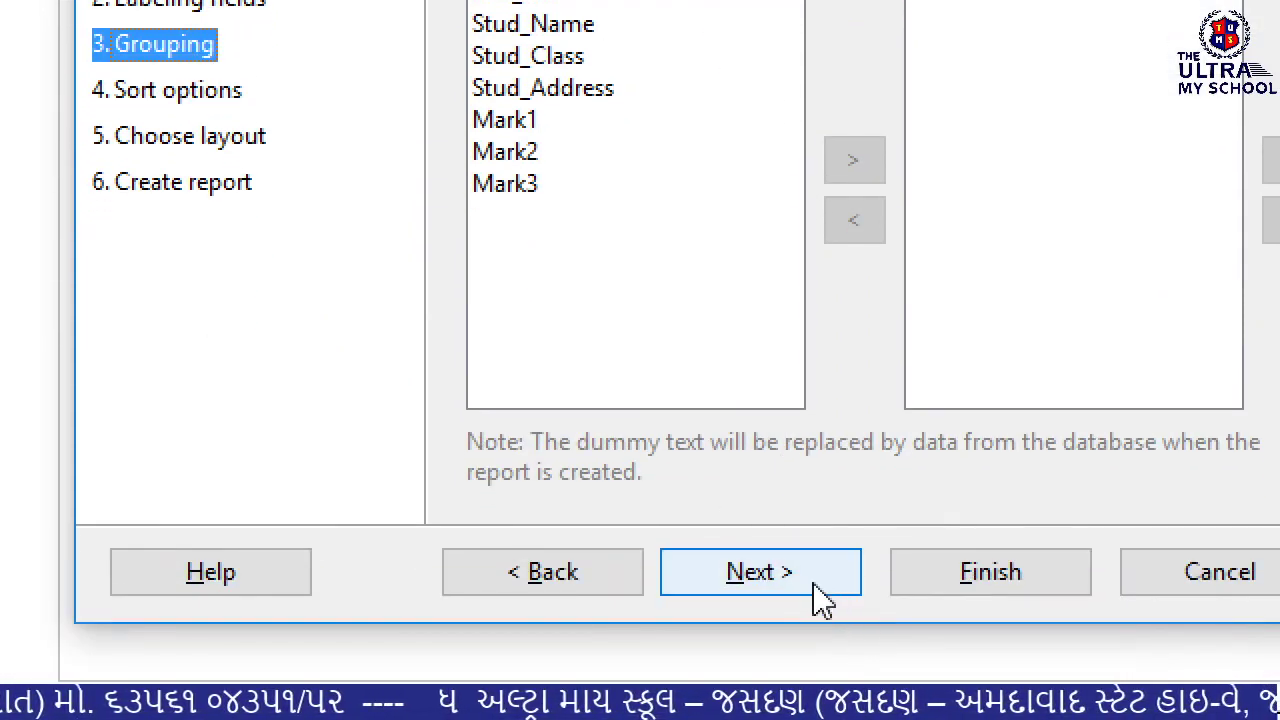
{"action": "left_click", "coordinate": [760, 572]}
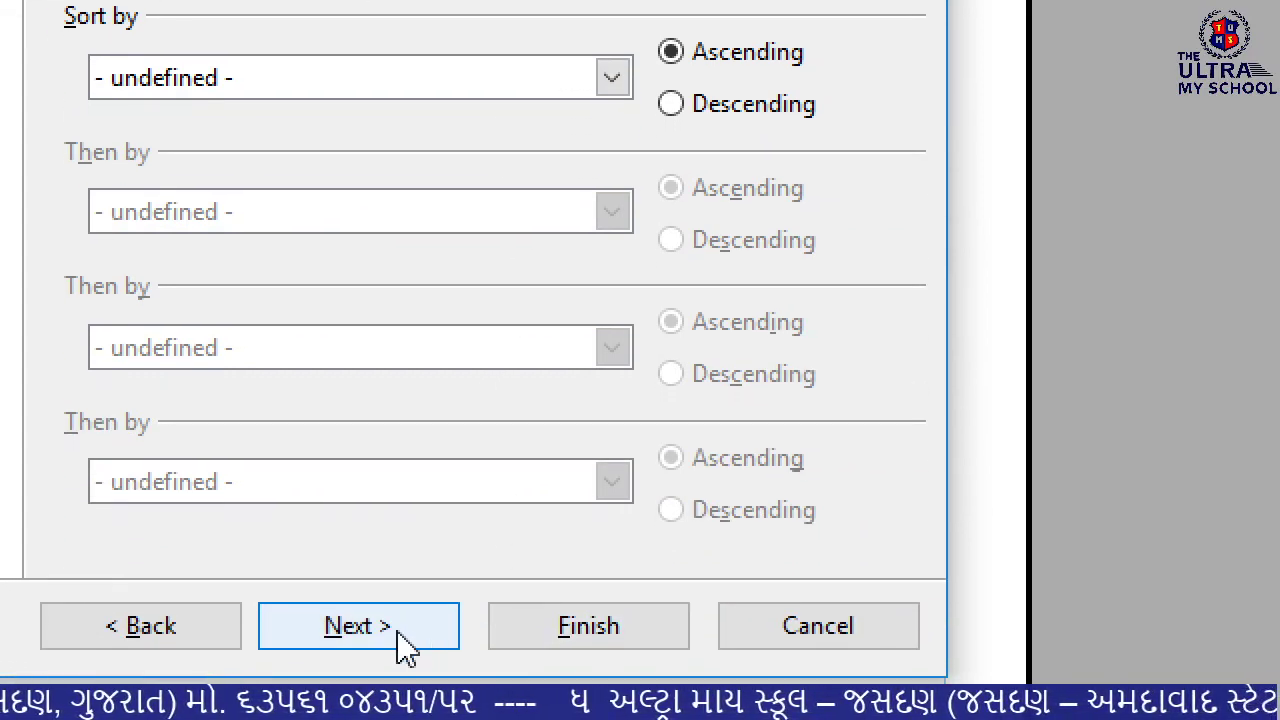
{"action": "left_click", "coordinate": [405, 645]}
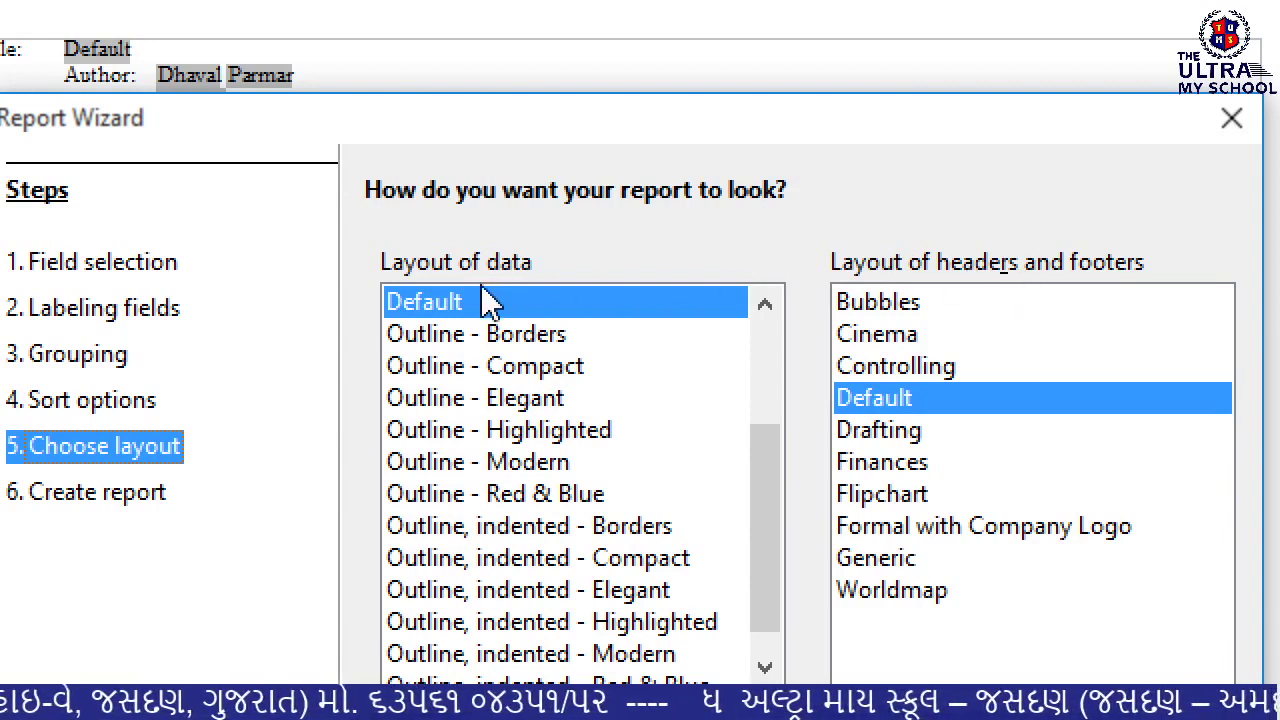
- Preview the Outline and indented Outline data layouts one after another, from Outline - Borders through Outline, indented - Red & Blue
{"action": "left_click", "coordinate": [476, 341]}
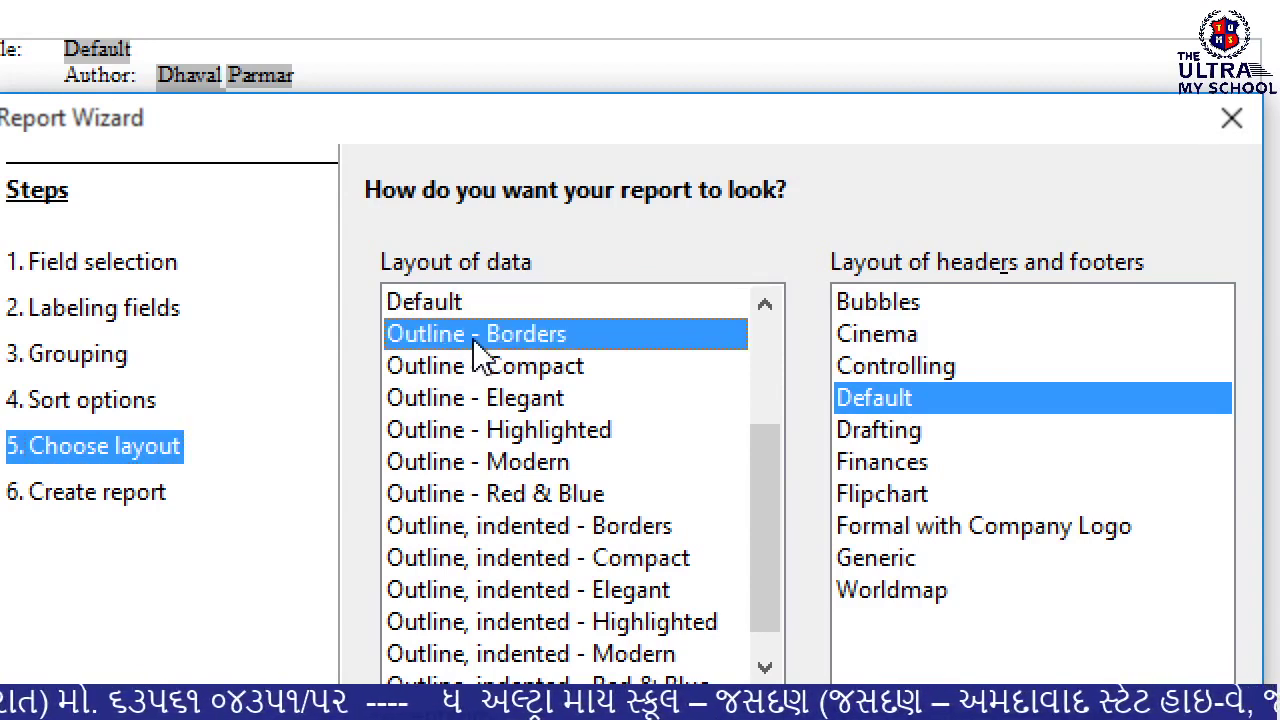
{"action": "left_click", "coordinate": [513, 378]}
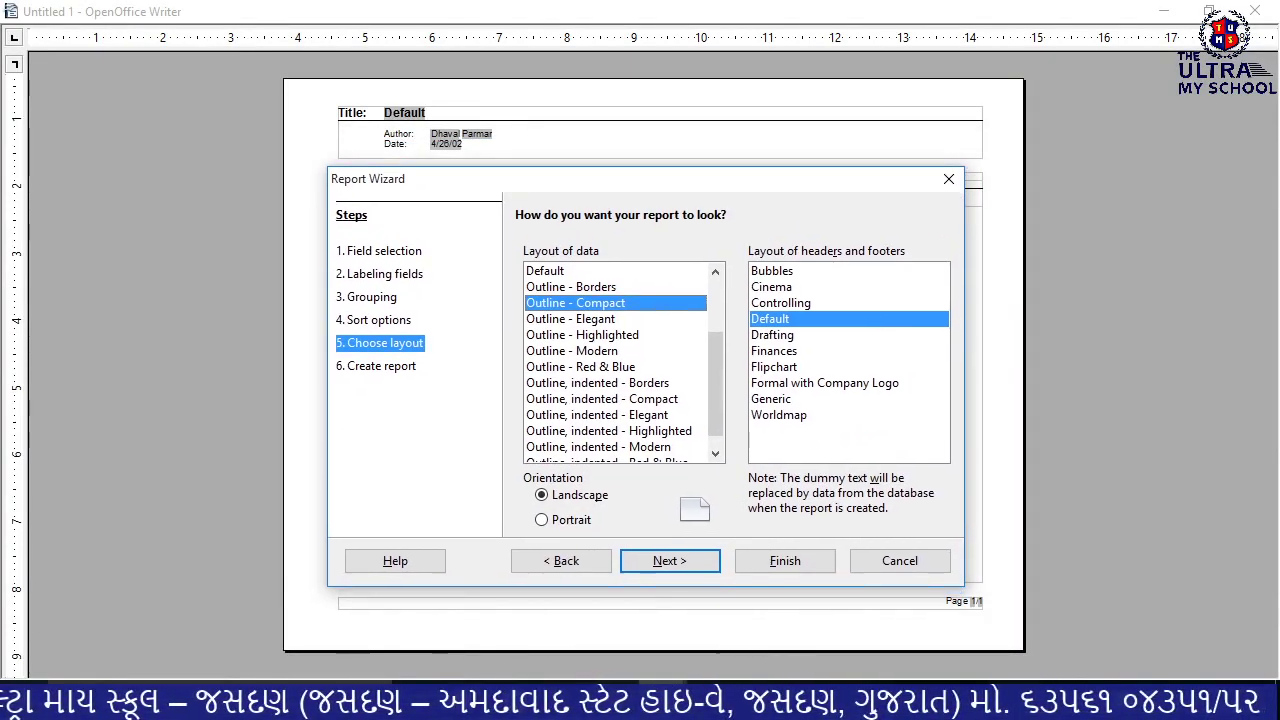
{"action": "left_click", "coordinate": [570, 318]}
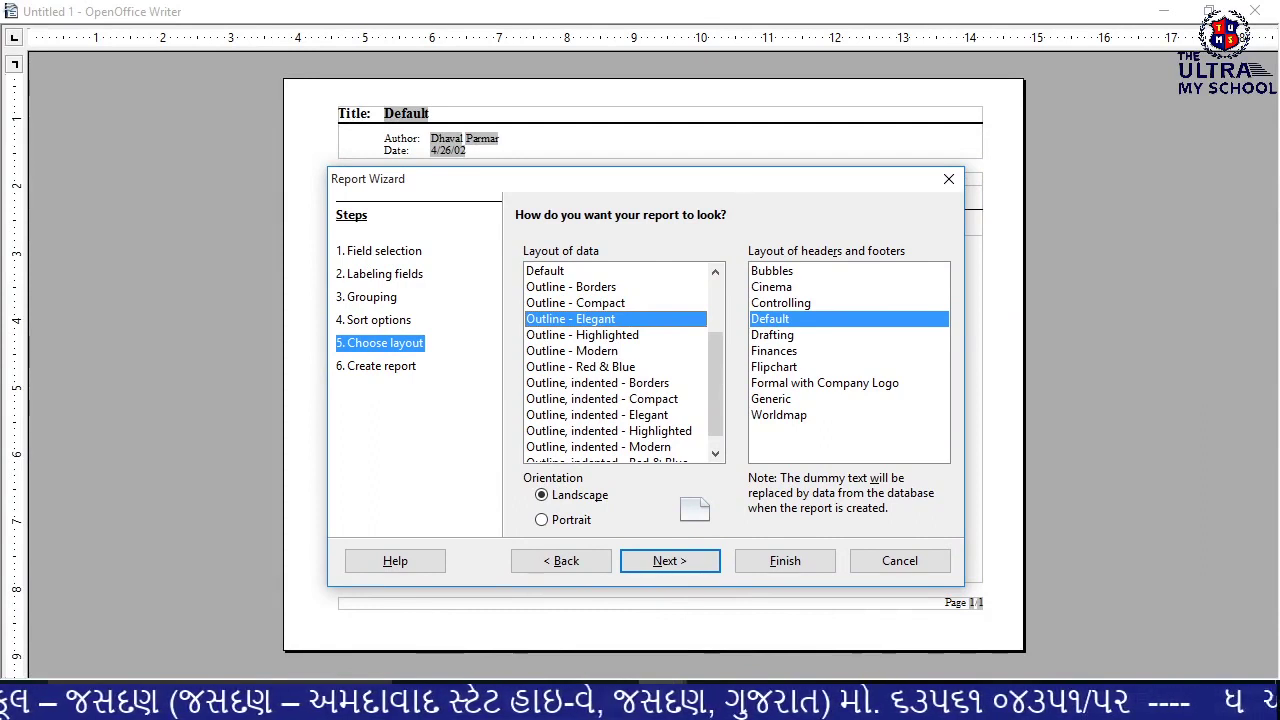
{"action": "left_click", "coordinate": [582, 334]}
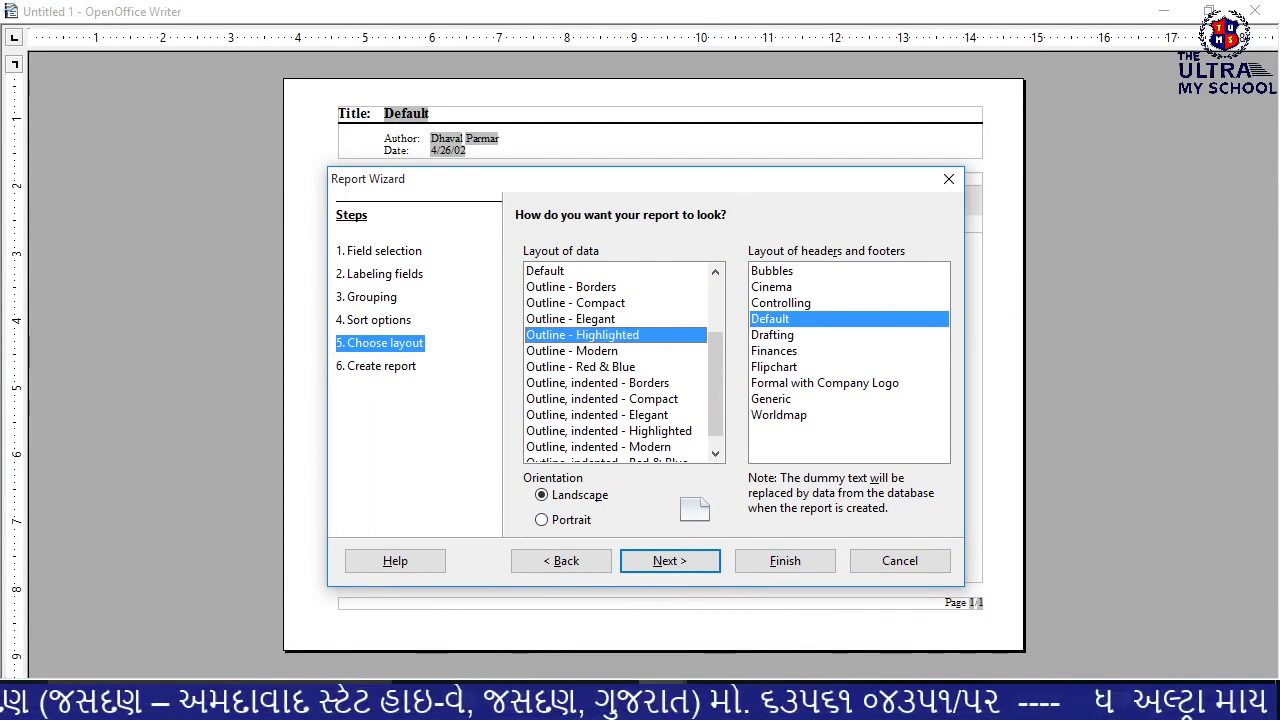
{"action": "left_click", "coordinate": [572, 350]}
{"action": "left_click", "coordinate": [580, 366]}
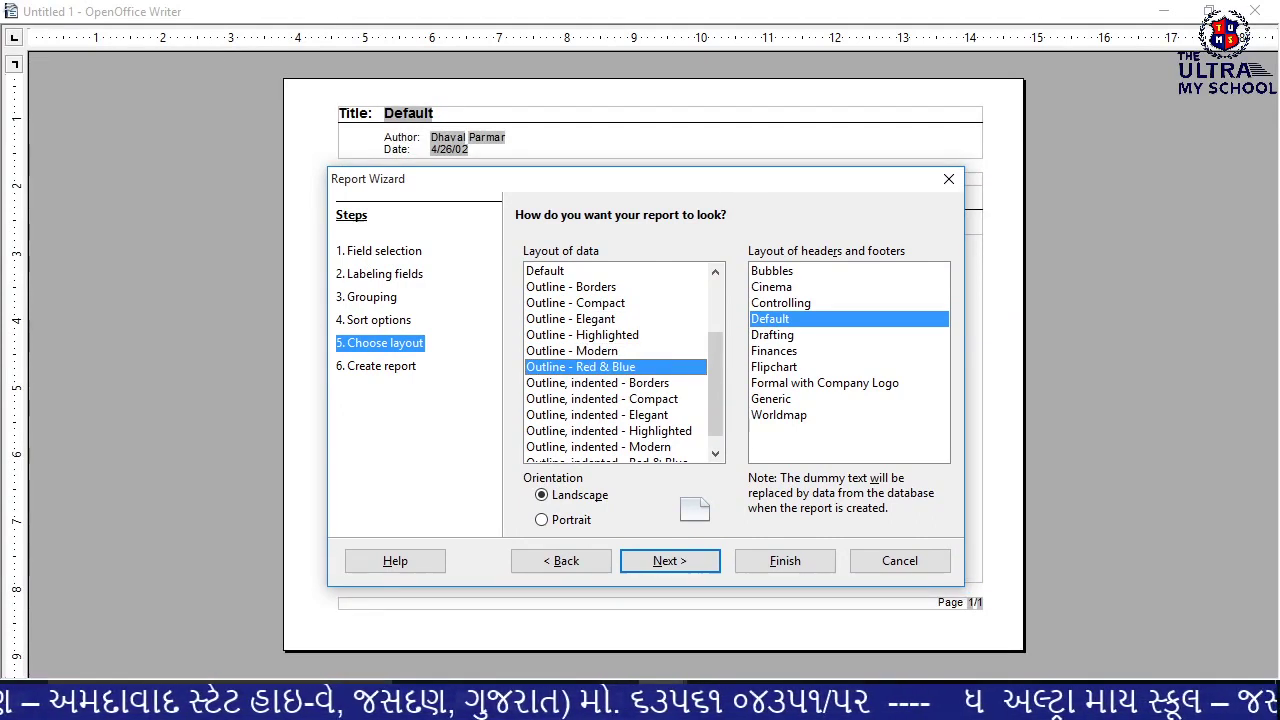
{"action": "left_click", "coordinate": [597, 382]}
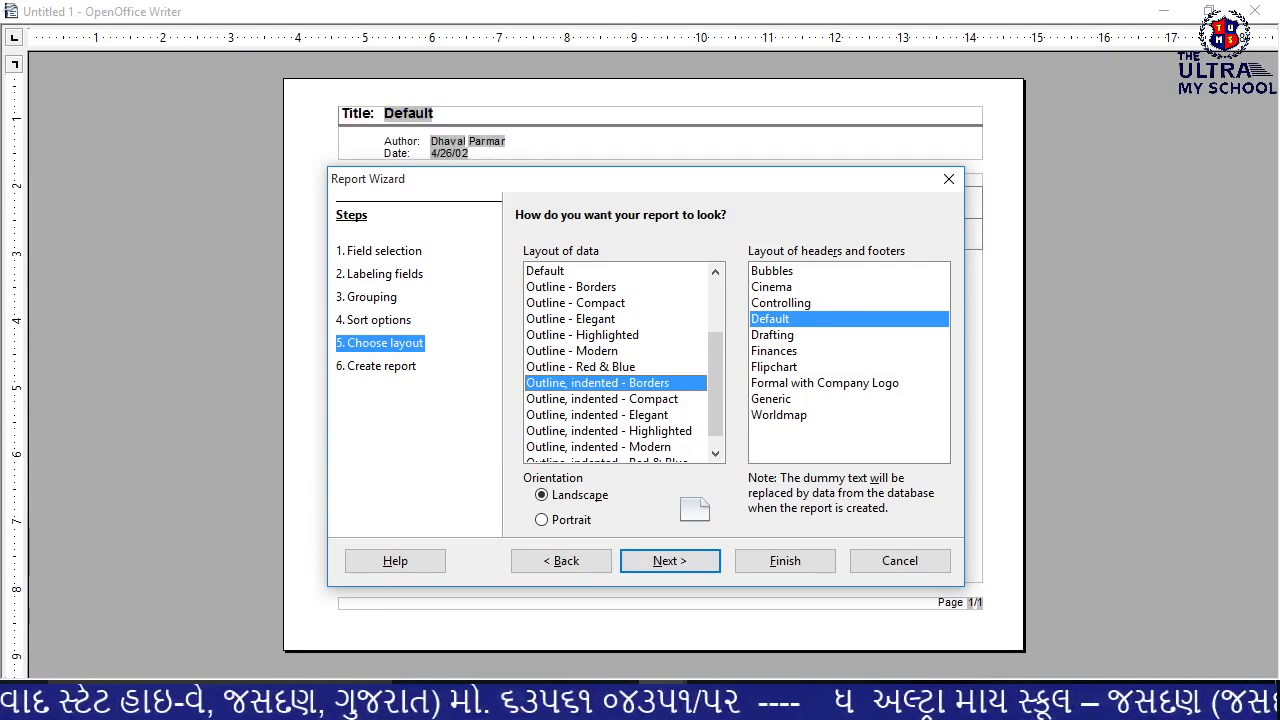
{"action": "left_click", "coordinate": [602, 398]}
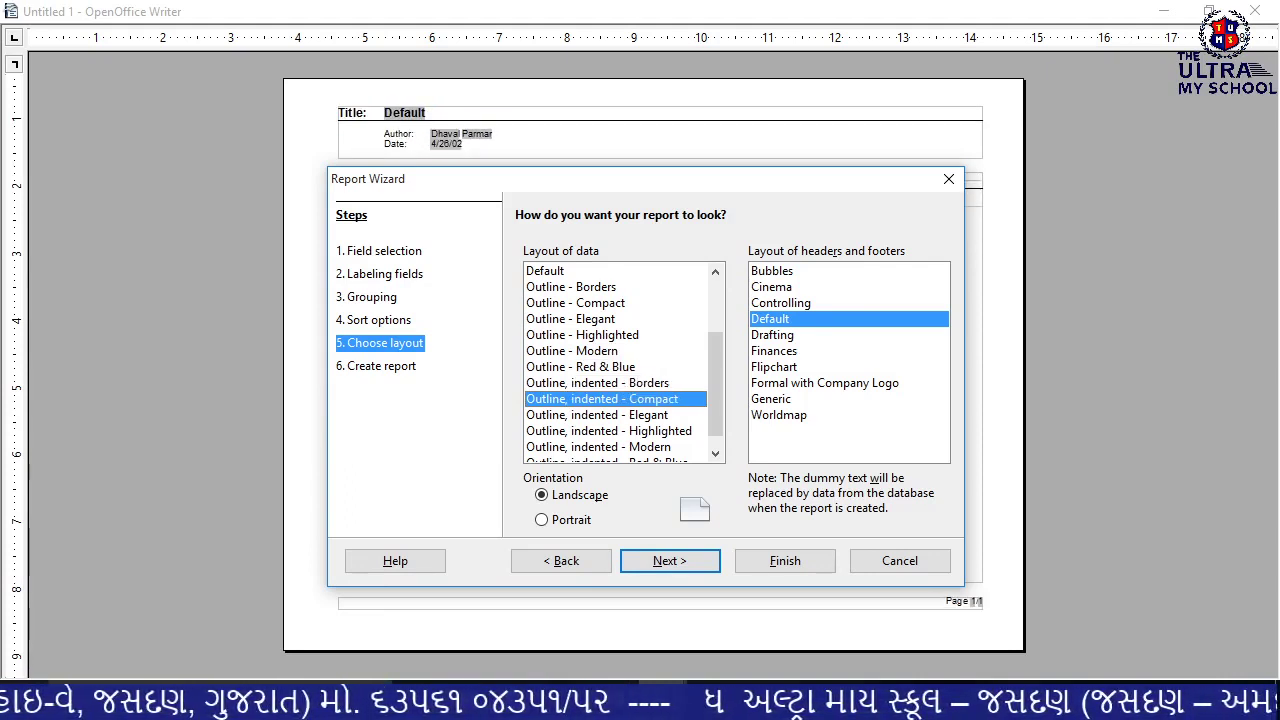
{"action": "left_click", "coordinate": [597, 414]}
{"action": "left_click", "coordinate": [609, 430]}
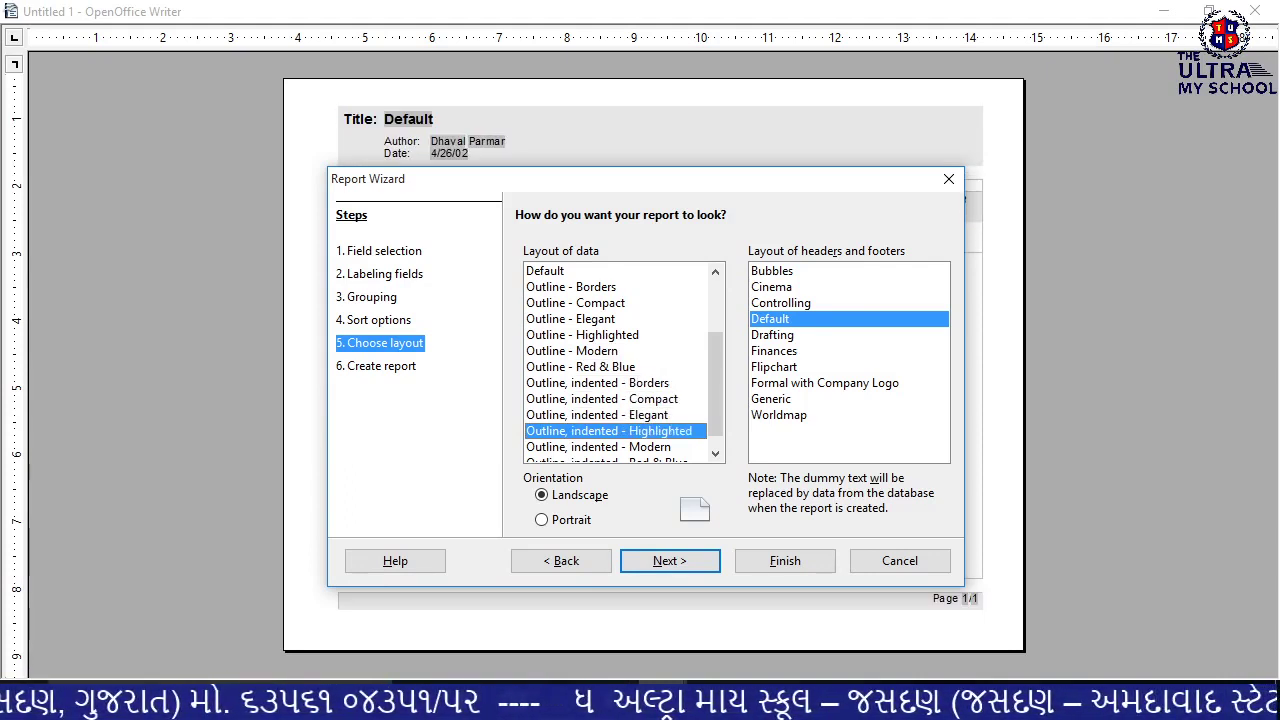
{"action": "left_click", "coordinate": [598, 446]}
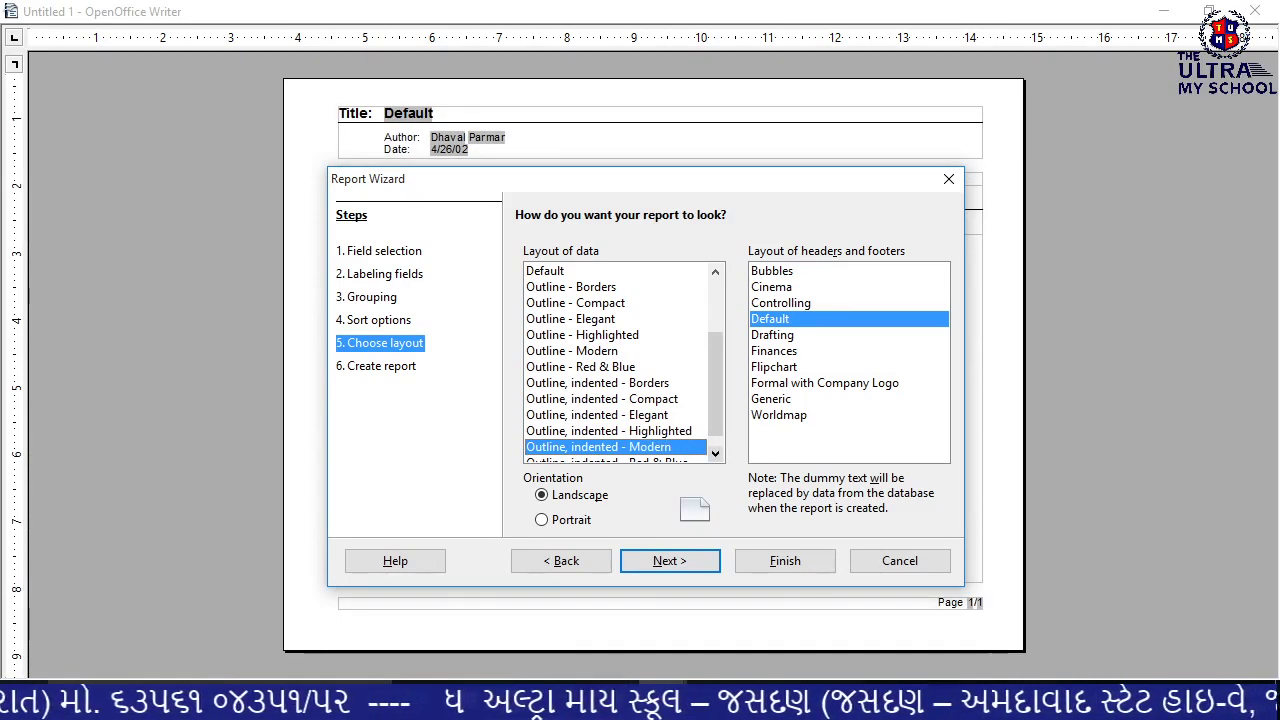
{"action": "left_click", "coordinate": [715, 453]}
{"action": "left_click", "coordinate": [607, 446]}
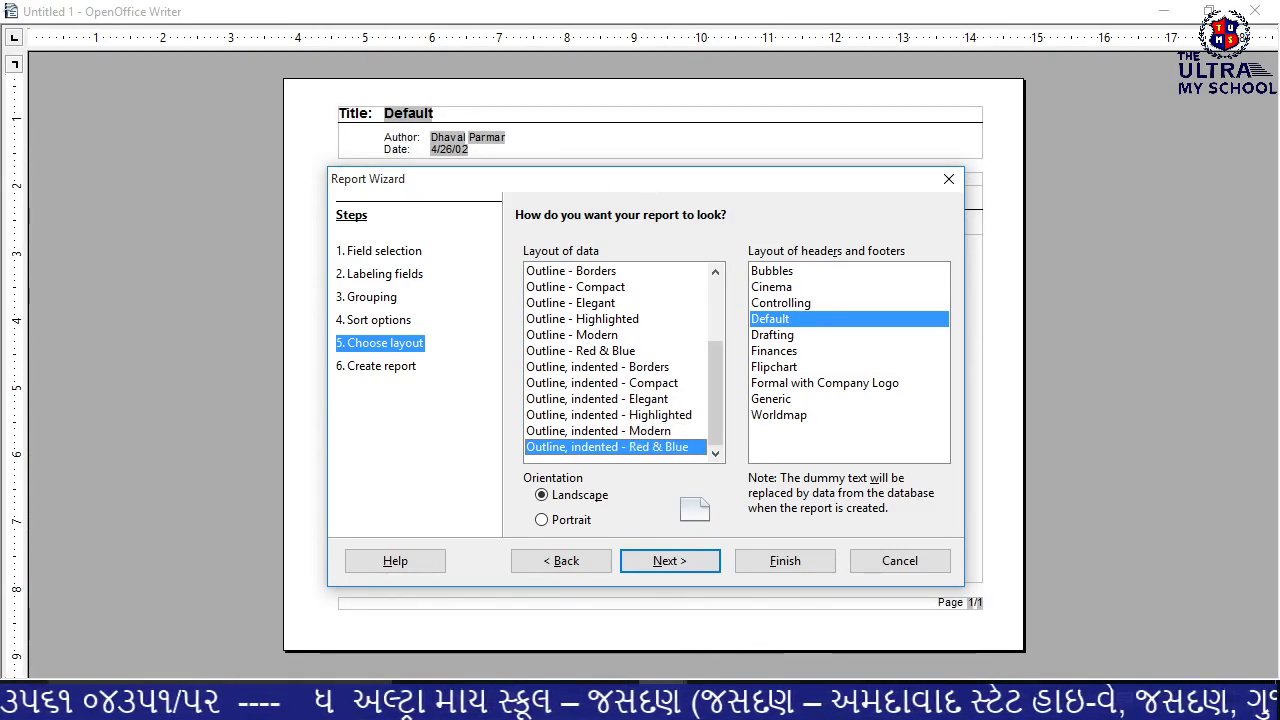
- Set the layout of data to Align Left - Red & Blue
{"action": "scroll", "coordinate": [624, 364], "scroll_direction": "up", "scroll_amount": 2}
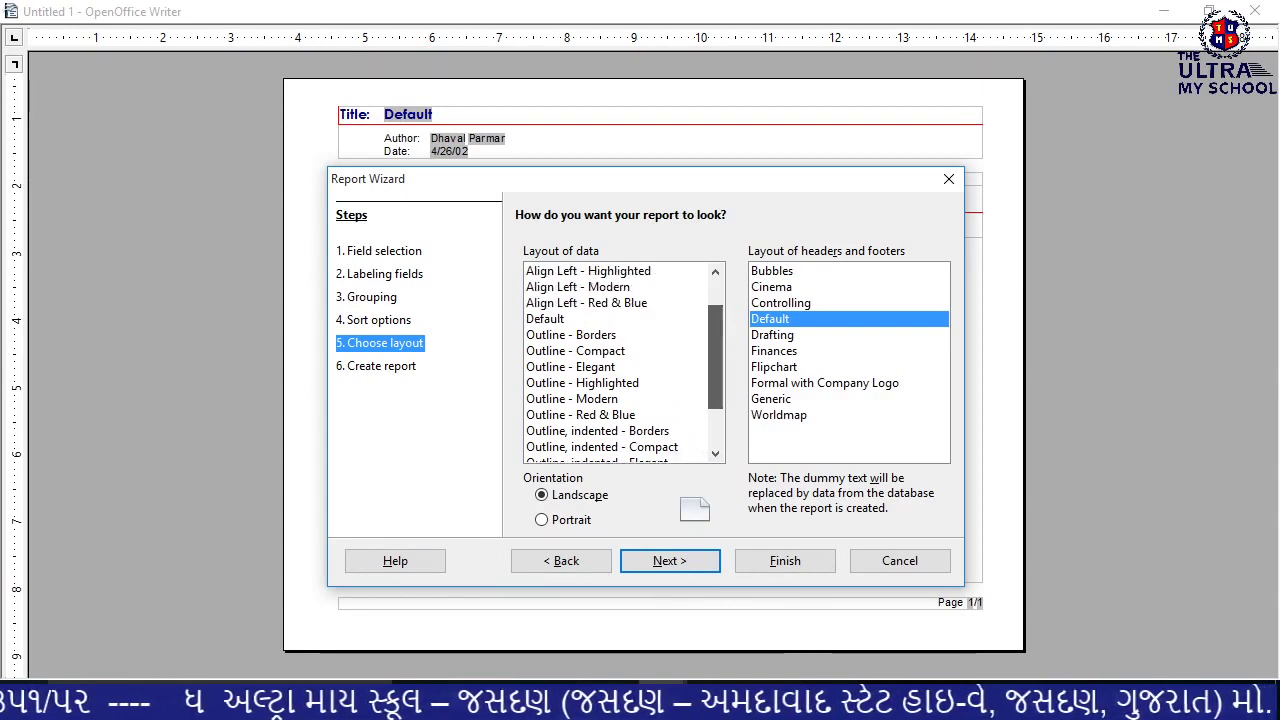
{"action": "scroll", "coordinate": [624, 364], "scroll_direction": "up", "scroll_amount": 1}
{"action": "left_click", "coordinate": [586, 334]}
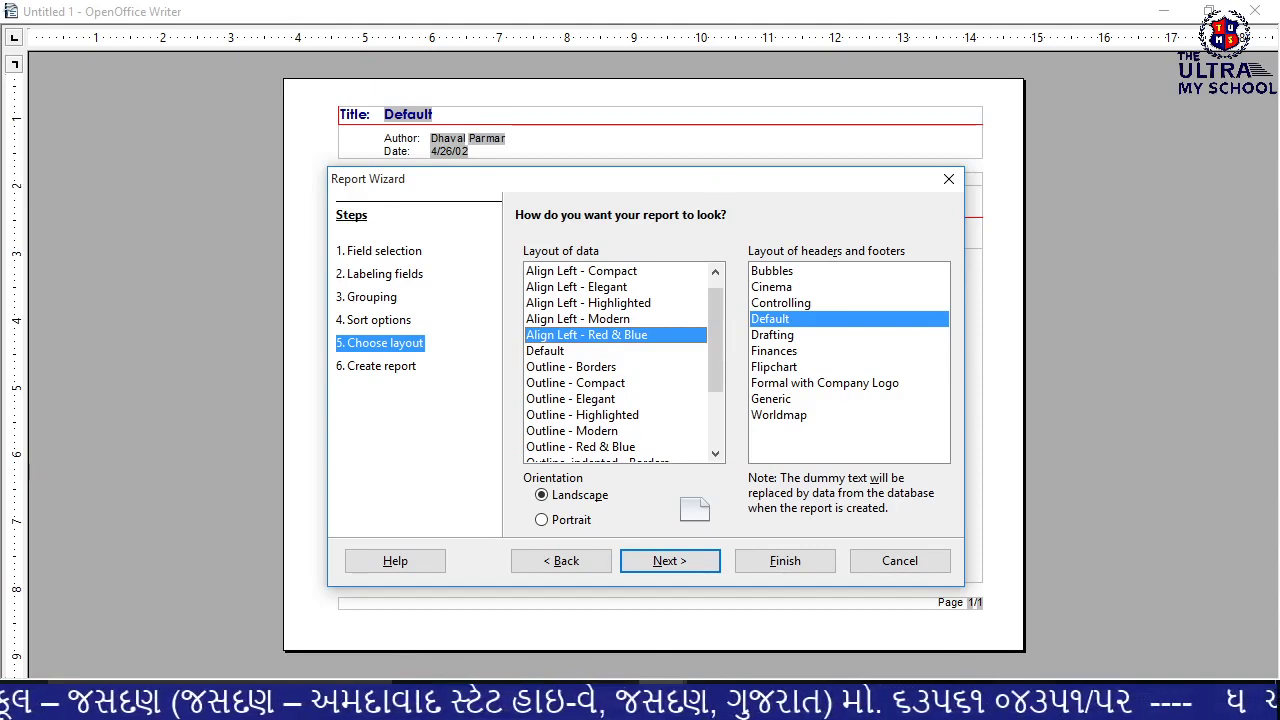
- Preview every header and footer layout from Bubbles through Worldmap, moving the wizard aside to uncover the report page
{"action": "left_click", "coordinate": [771, 270]}
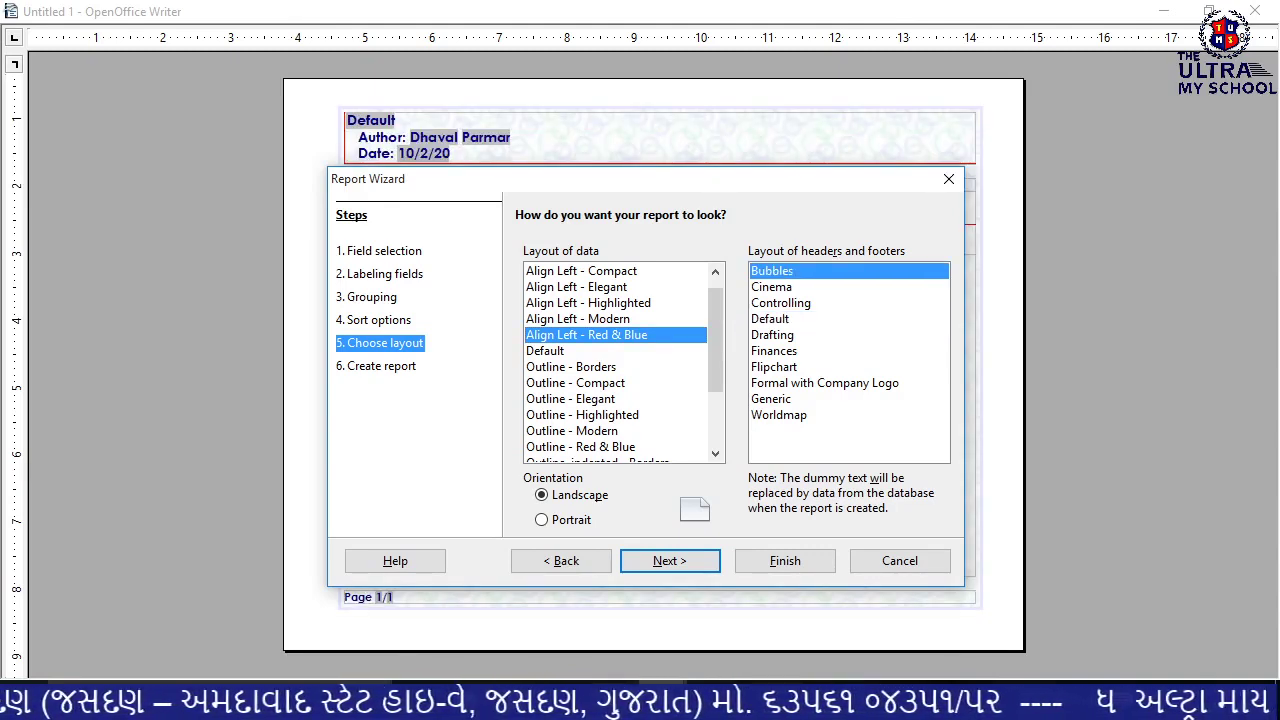
{"action": "left_click_drag", "start_coordinate": [450, 178], "coordinate": [241, 215]}
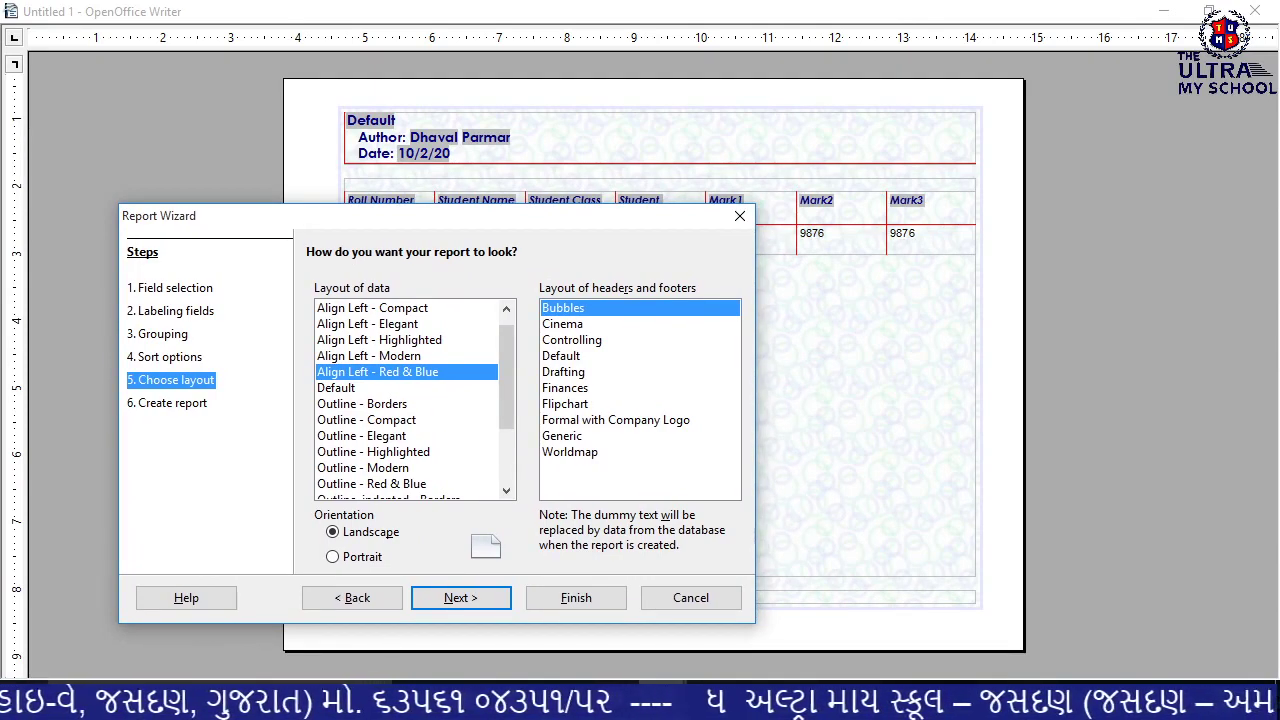
{"action": "left_click", "coordinate": [562, 323]}
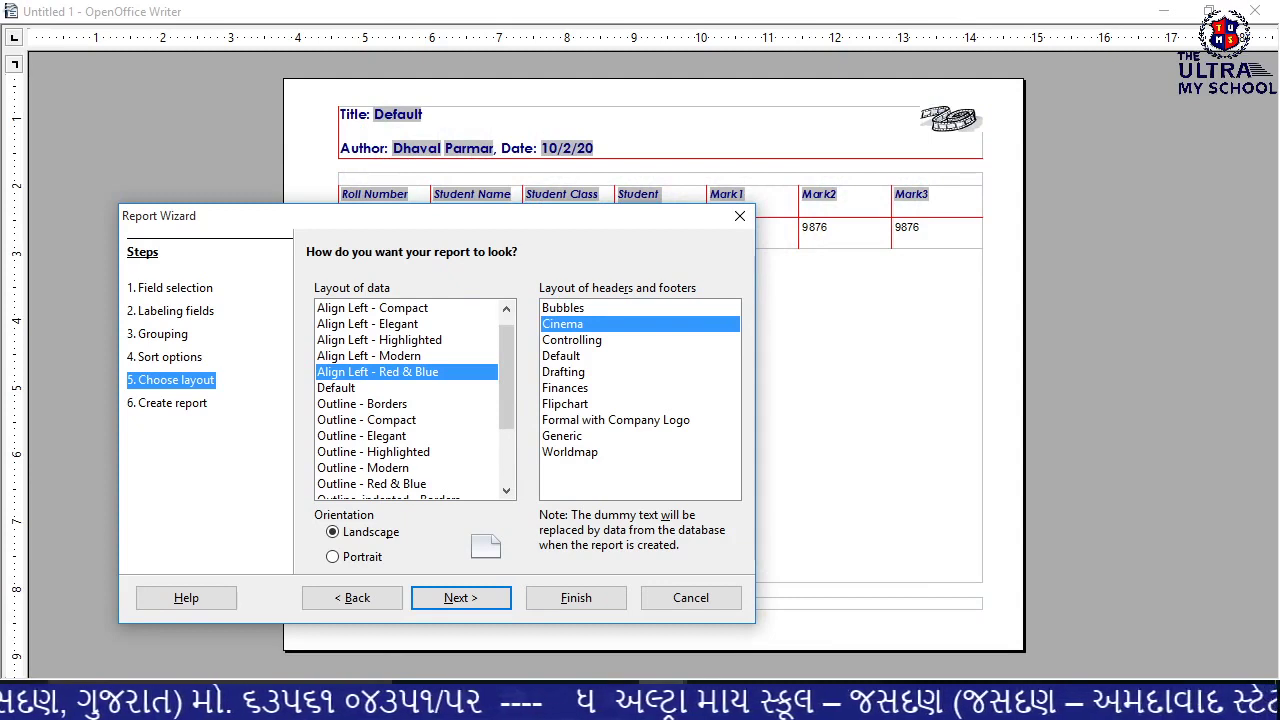
{"action": "left_click", "coordinate": [572, 339]}
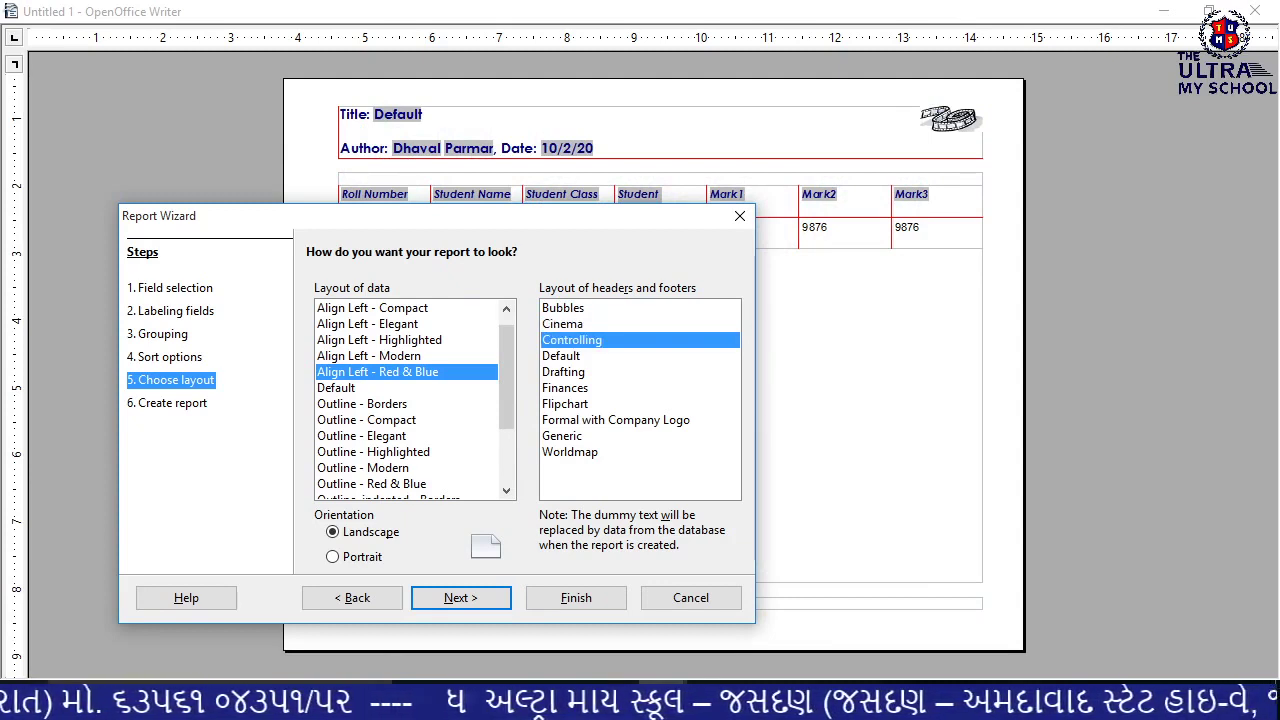
{"action": "left_click", "coordinate": [561, 355]}
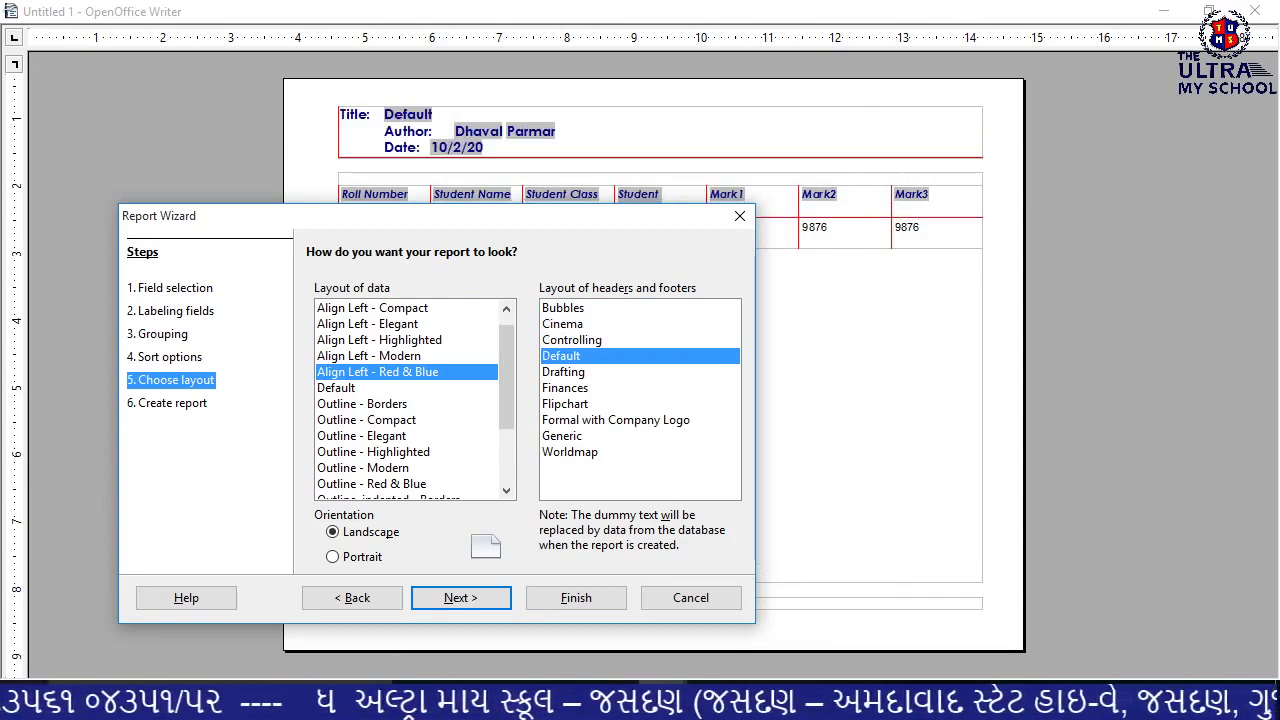
{"action": "left_click", "coordinate": [563, 371]}
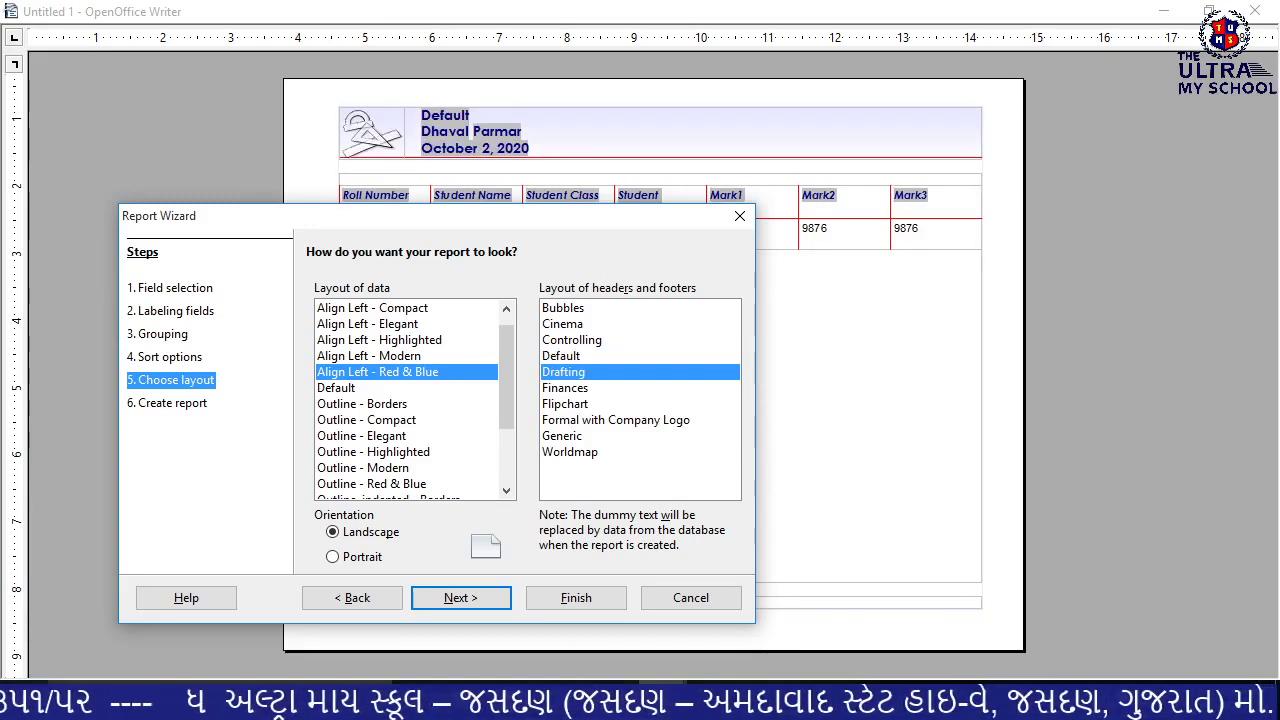
{"action": "left_click", "coordinate": [565, 387]}
{"action": "left_click", "coordinate": [565, 403]}
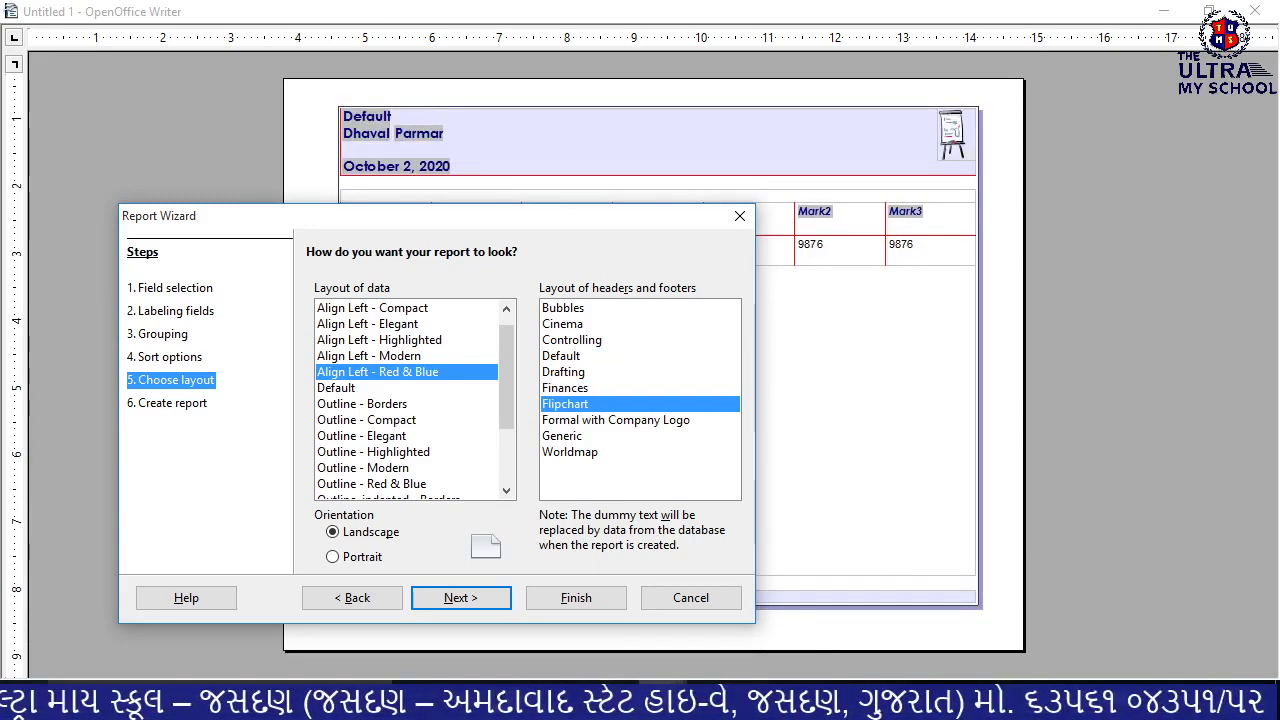
{"action": "left_click", "coordinate": [565, 419]}
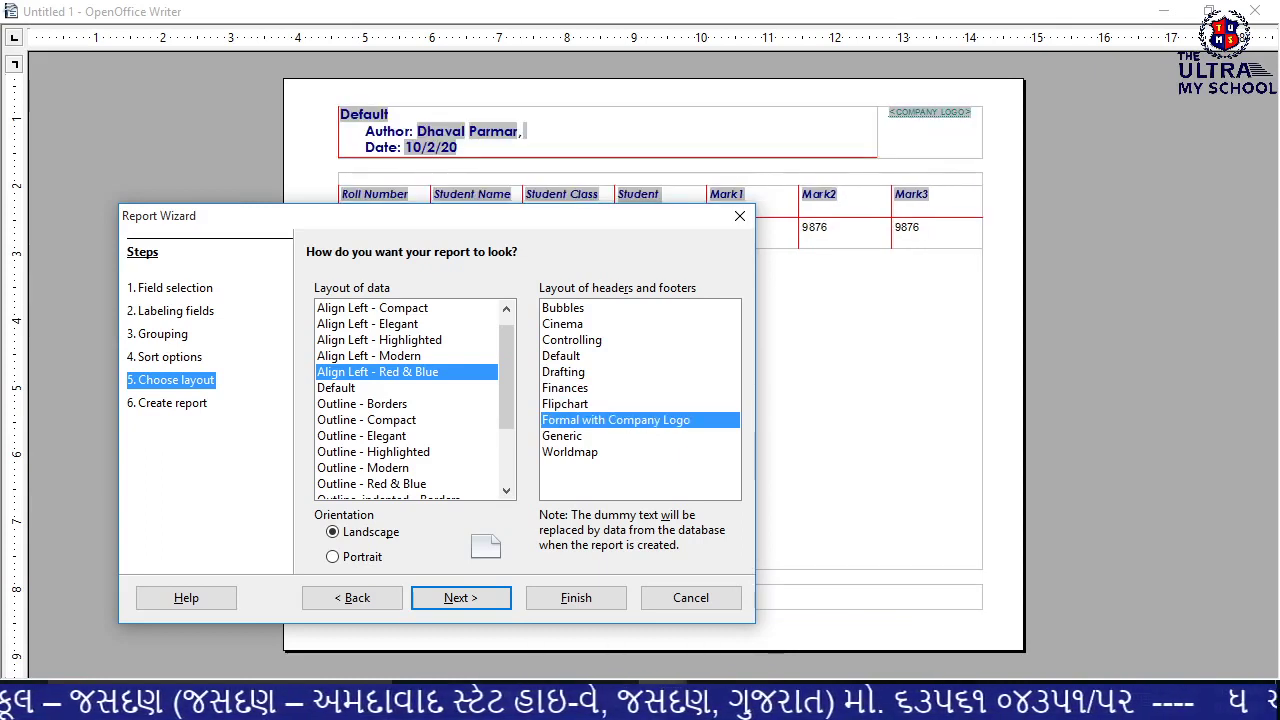
{"action": "left_click", "coordinate": [565, 435]}
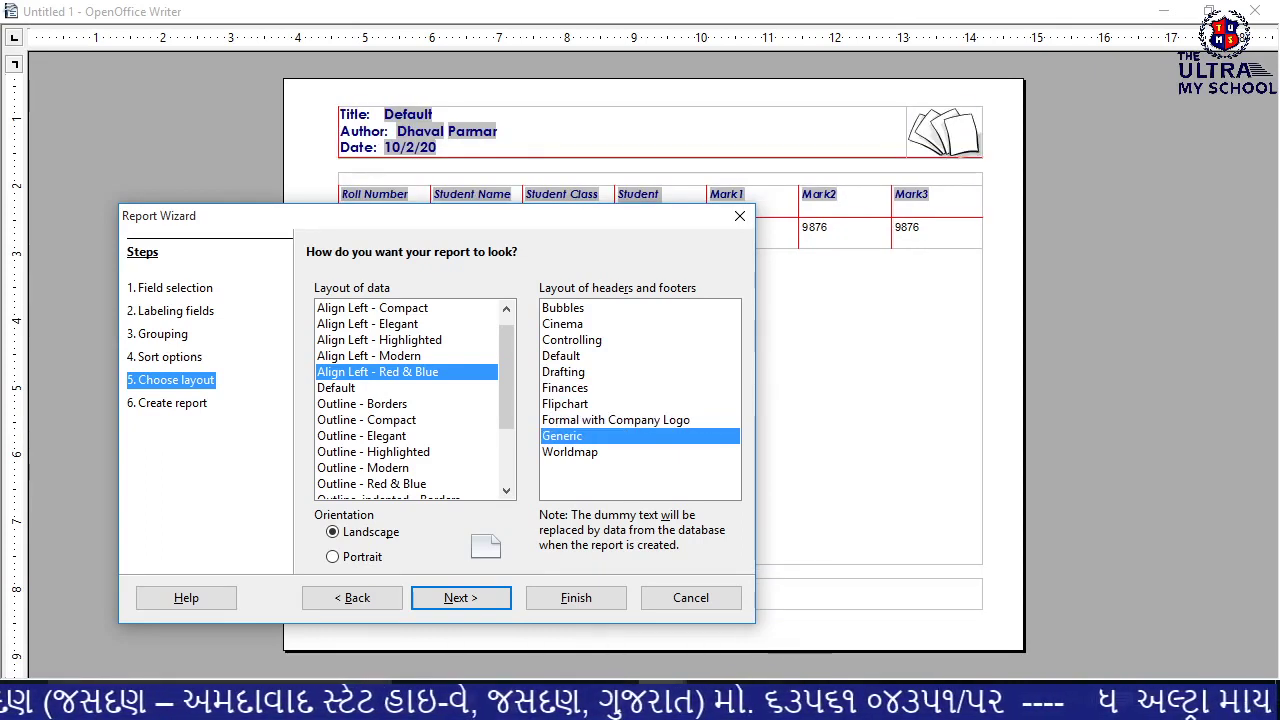
{"action": "left_click", "coordinate": [565, 451]}
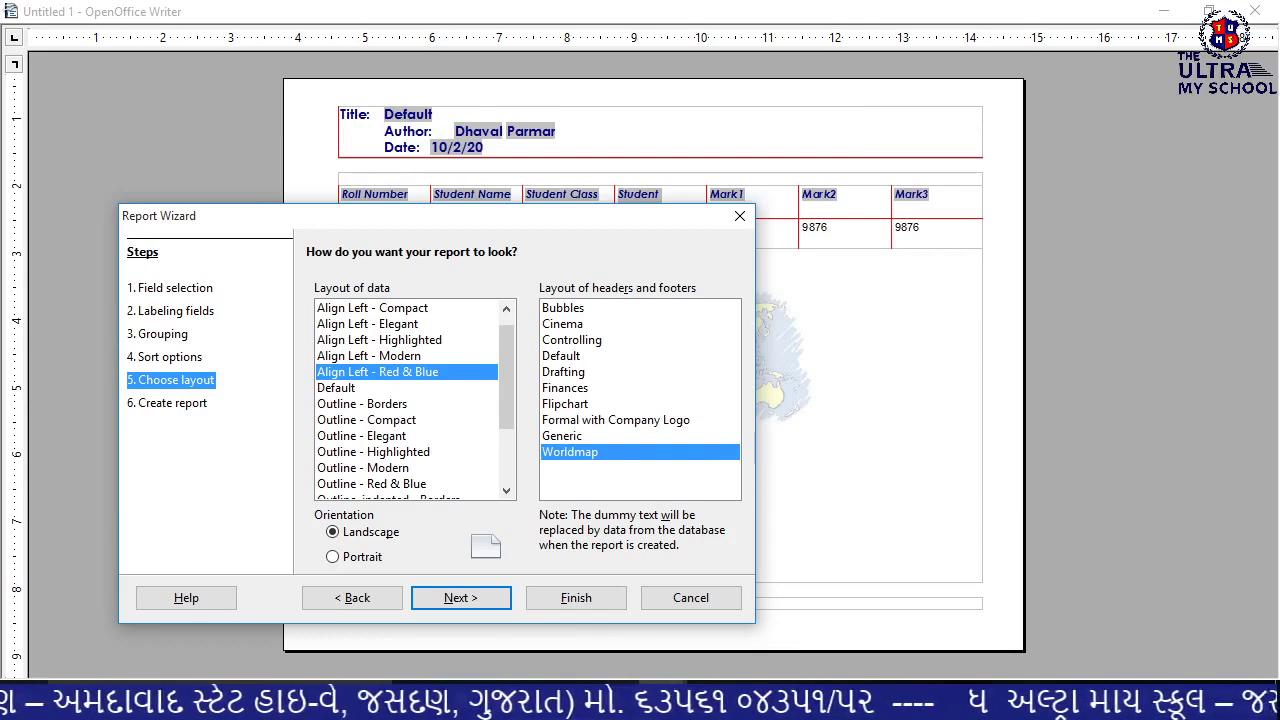
- Move the wizard clear of the report's table, compare Bubbles with Cinema and Controlling, and choose Bubbles for headers and footers
{"action": "left_click_drag", "start_coordinate": [300, 215], "coordinate": [440, 308]}
{"action": "left_click", "coordinate": [700, 400]}
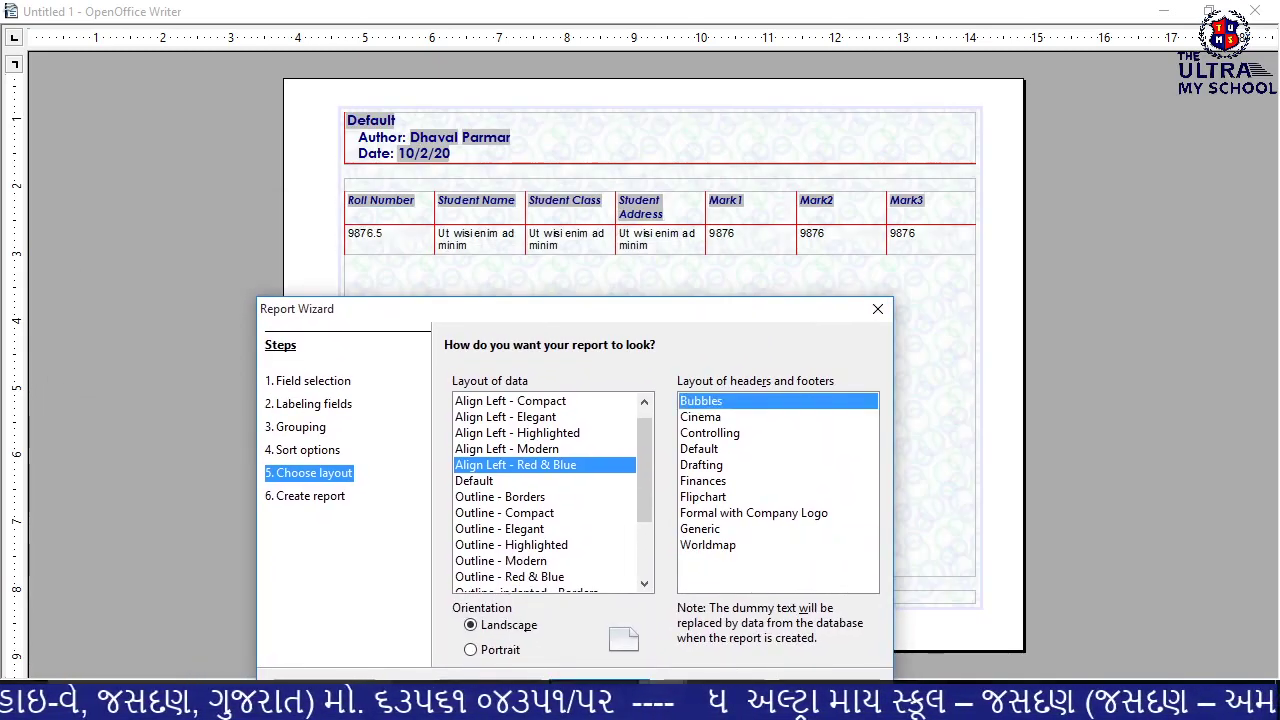
{"action": "left_click", "coordinate": [700, 416]}
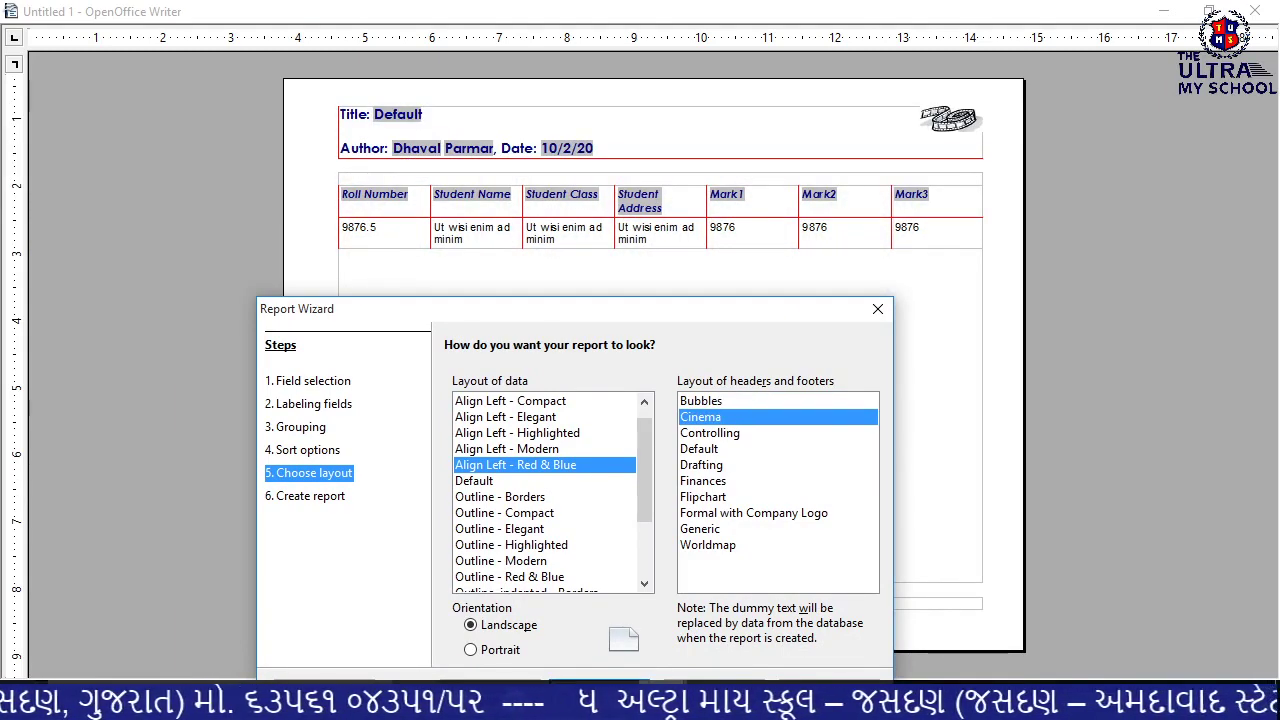
{"action": "left_click", "coordinate": [700, 432]}
{"action": "left_click", "coordinate": [700, 400]}
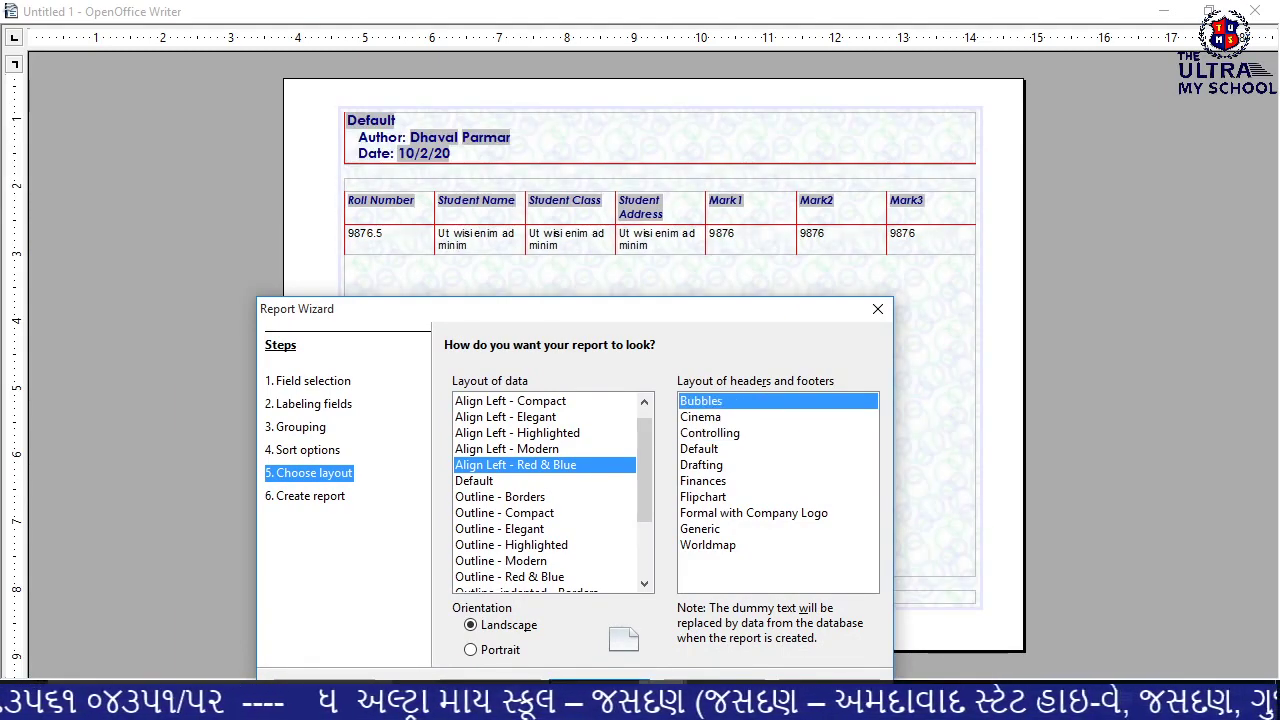
- Try the Outline - Borders data layout, return to Align Left - Red & Blue, and continue to the report creation page
{"action": "left_click", "coordinate": [513, 444]}
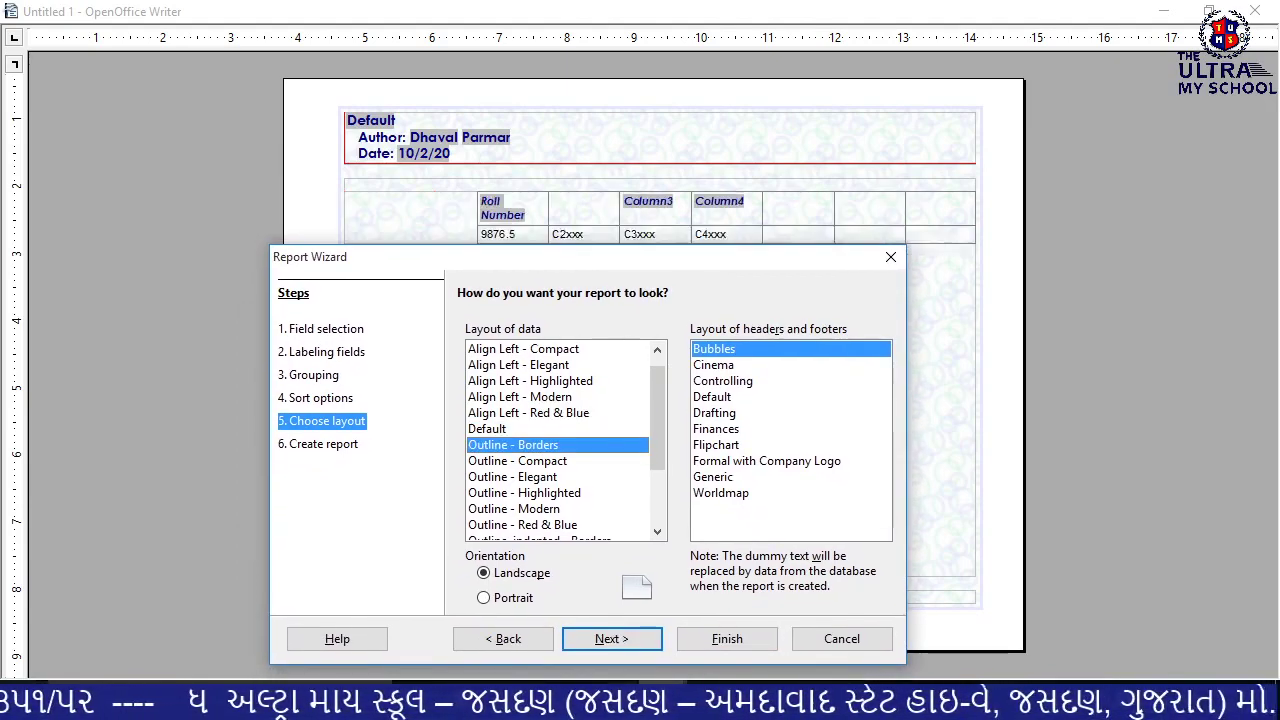
{"action": "left_click", "coordinate": [528, 412]}
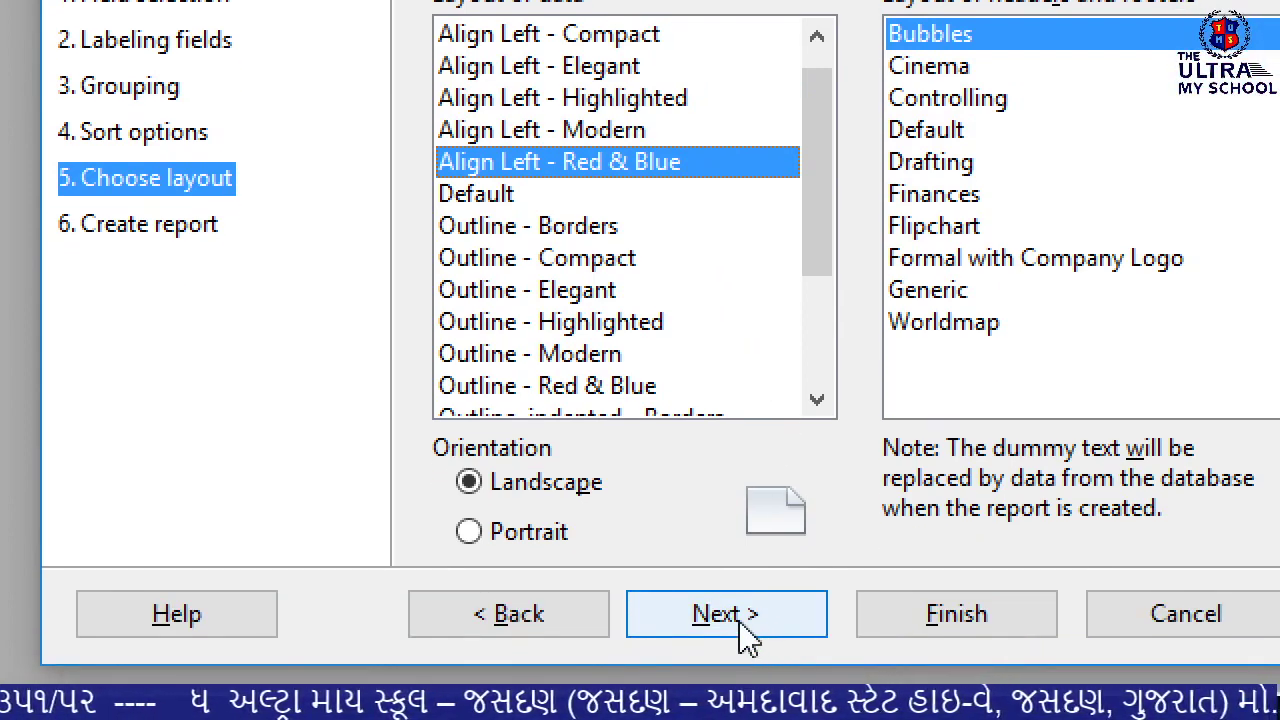
{"action": "left_click", "coordinate": [743, 705]}
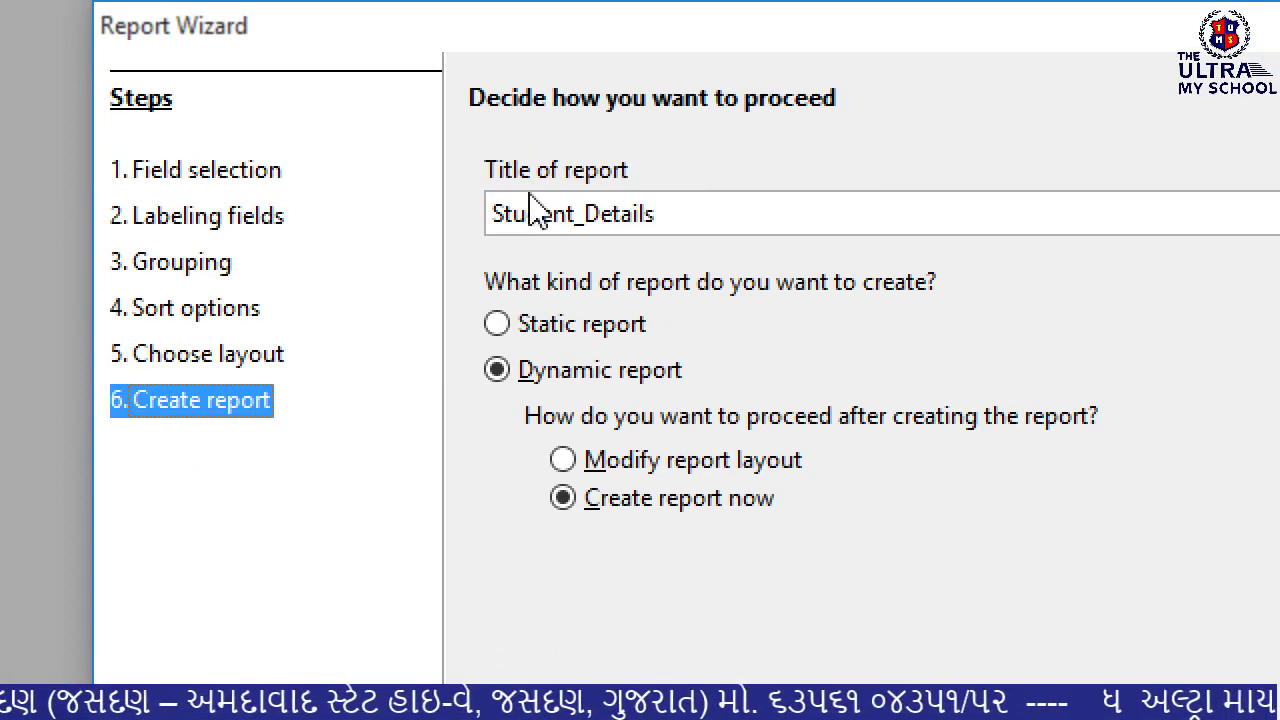
- Title the report "Student_Details Report" and finish the wizard to create it immediately as a dynamic report
{"action": "left_click", "coordinate": [688, 219]}
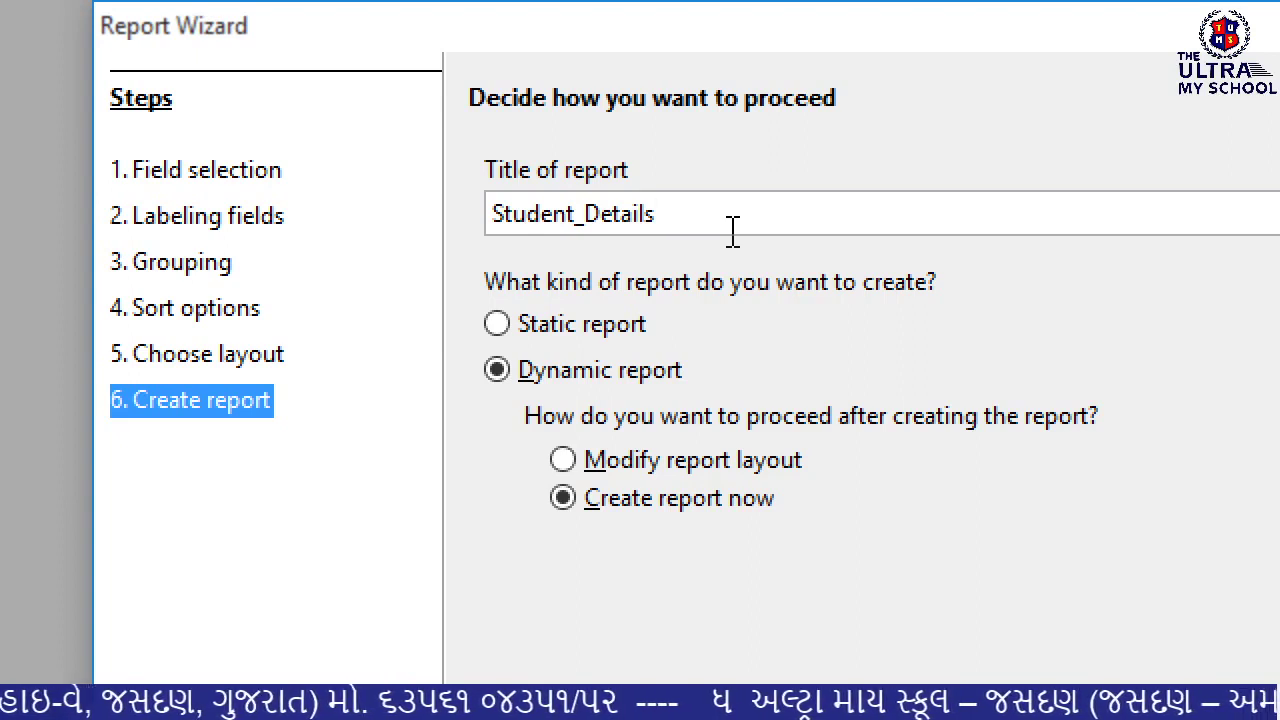
{"action": "type", "text": "Report"}
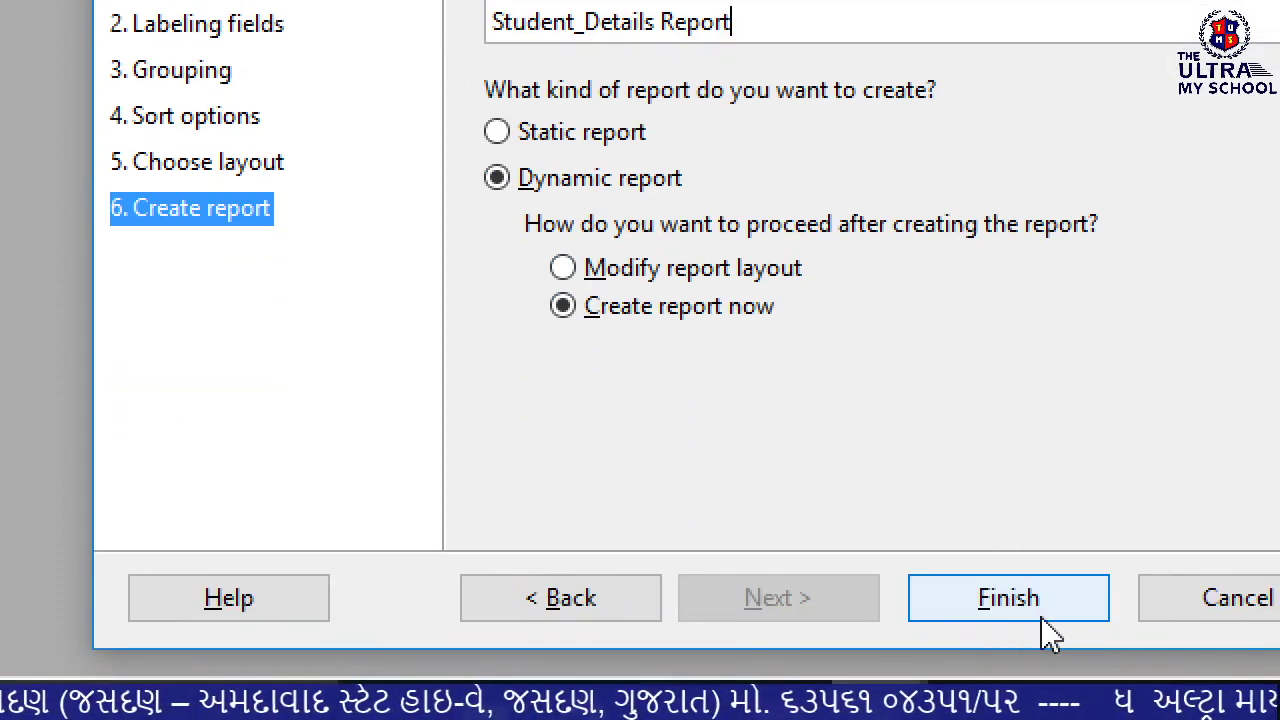
{"action": "left_click", "coordinate": [1008, 598]}
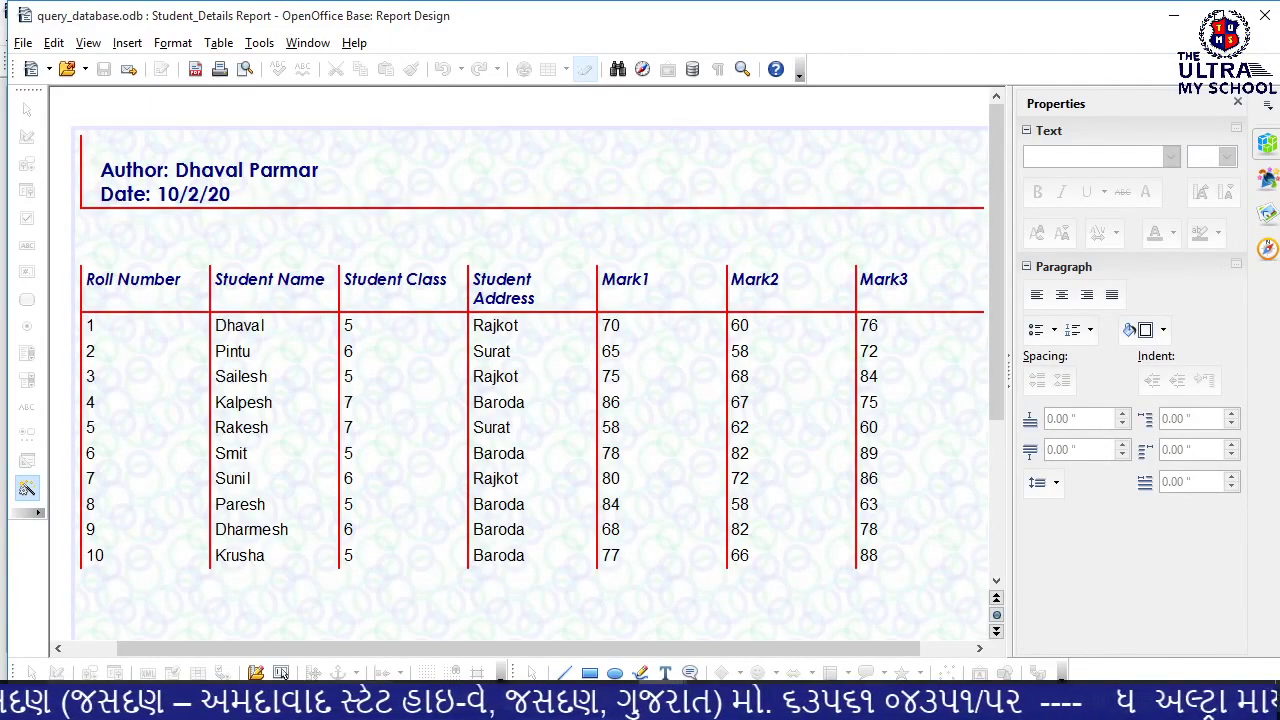
{"action": "left_click", "coordinate": [212, 322]}
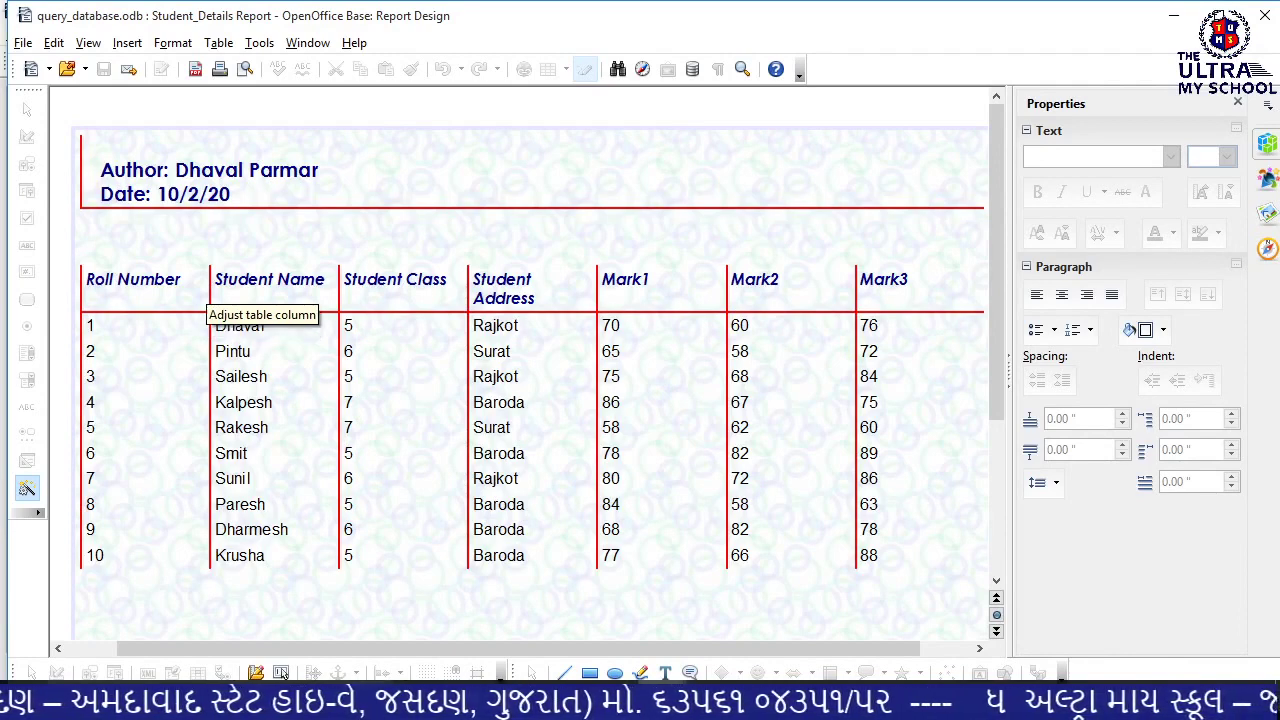